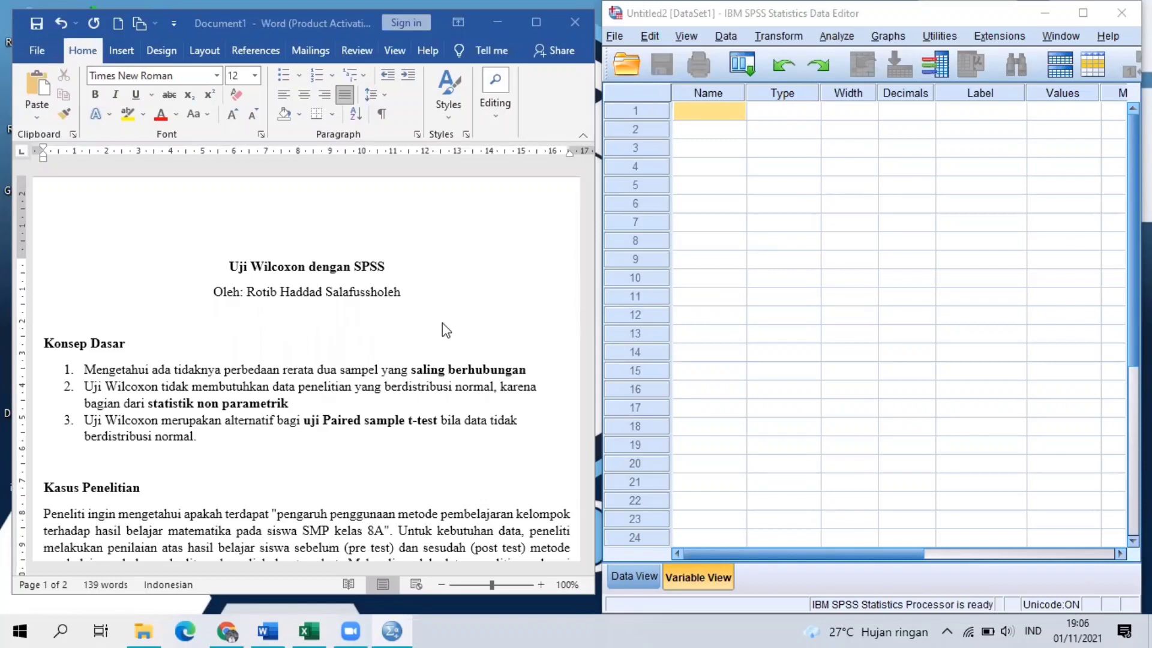
Read through the Wilcoxon document's basic concepts, research case, pre-test and post-test score table, and hypotheses.
scroll(398, 360, down, 5)
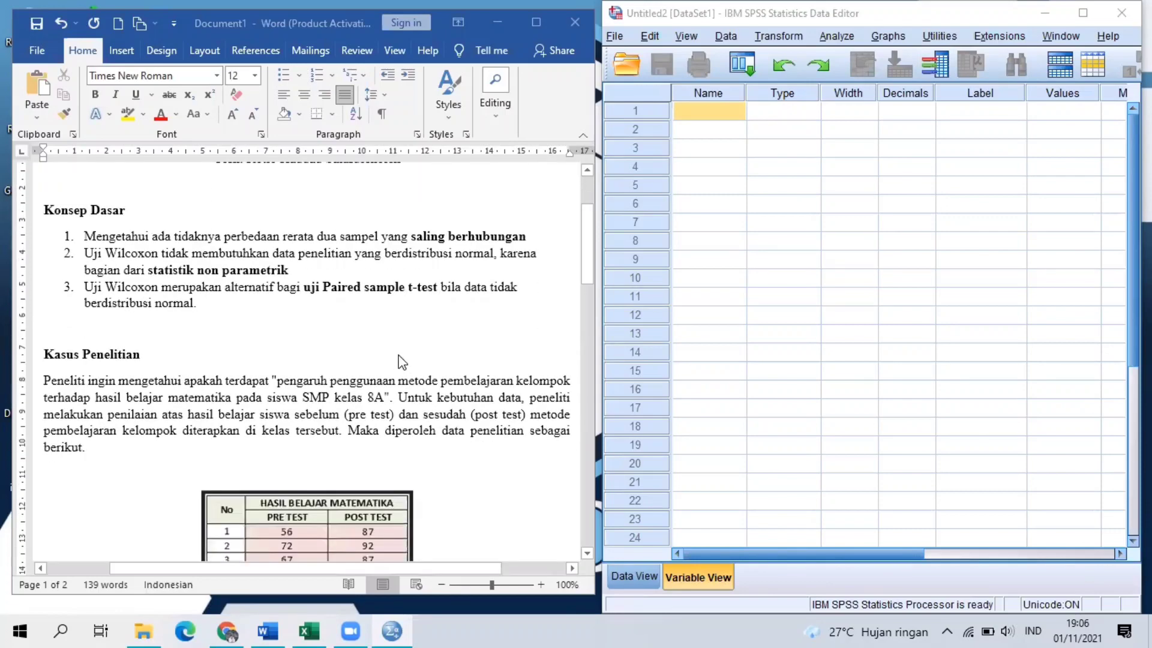
scroll(401, 361, up, 3)
scroll(402, 362, up, 1)
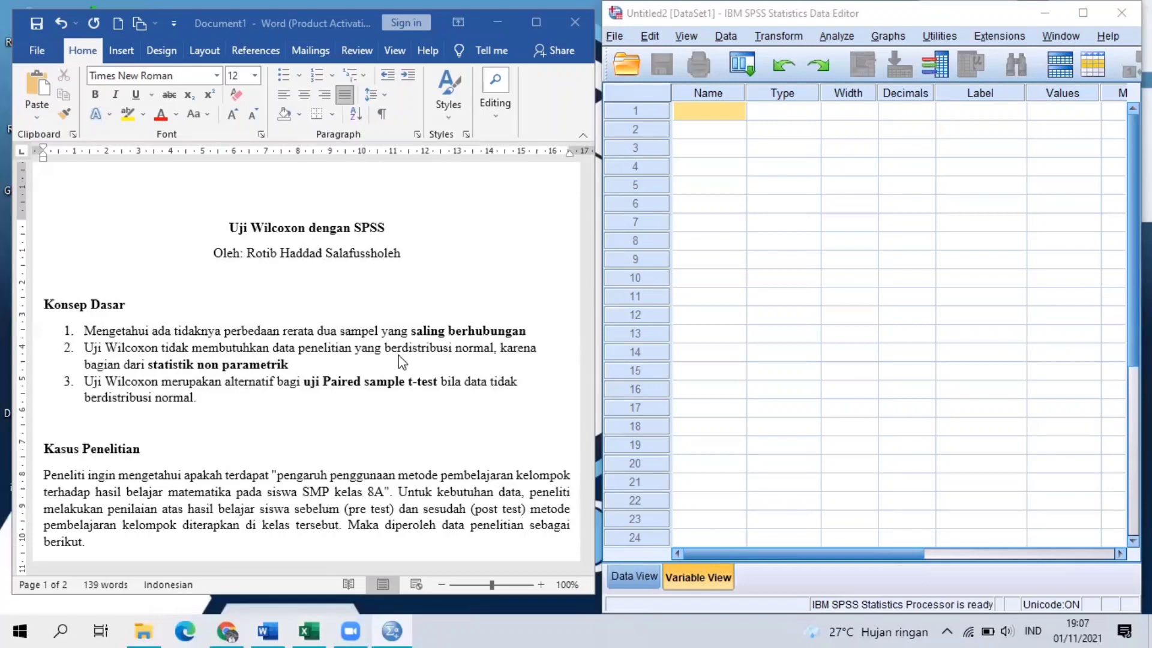
scroll(402, 361, down, 2)
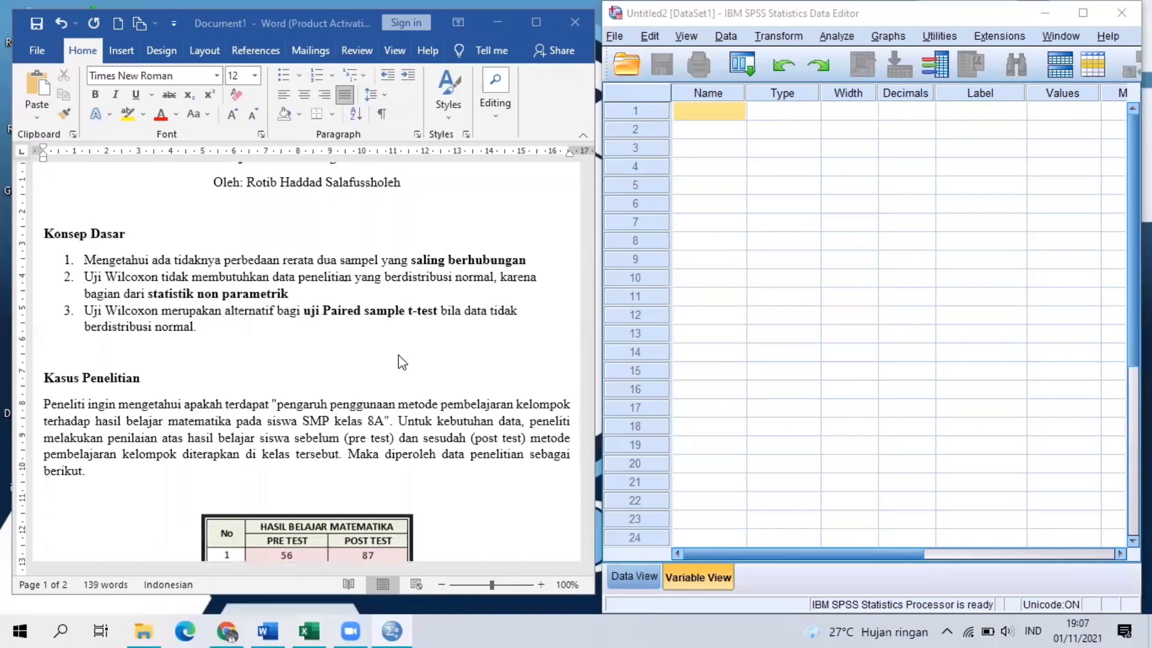
scroll(401, 362, down, 1)
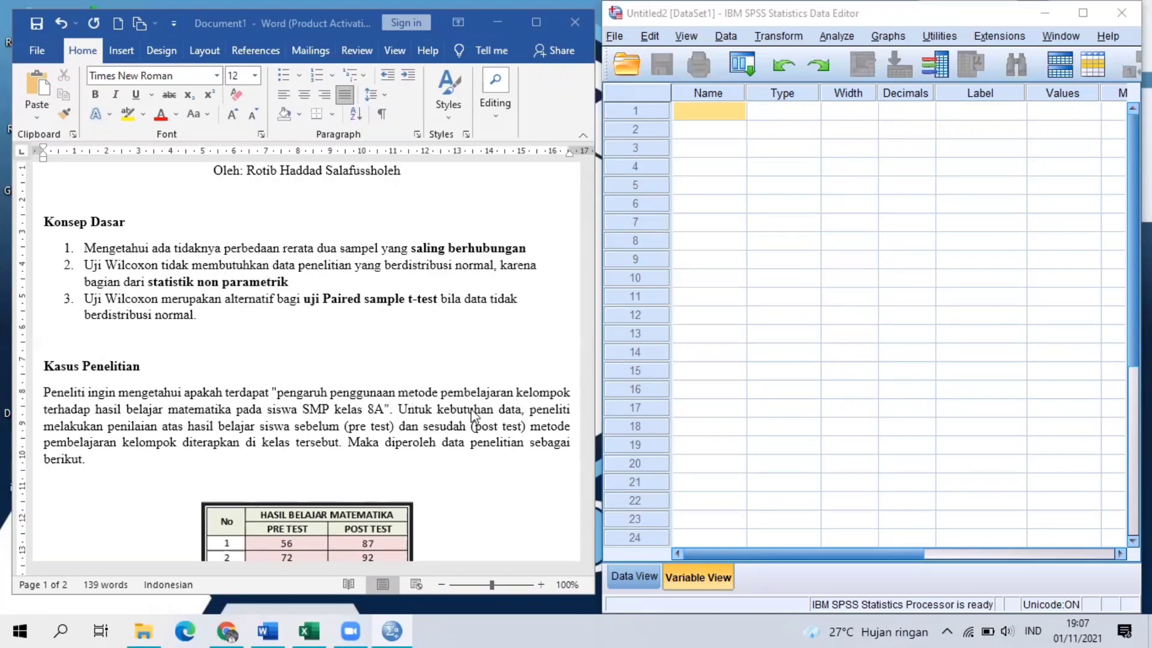
scroll(552, 346, down, 10)
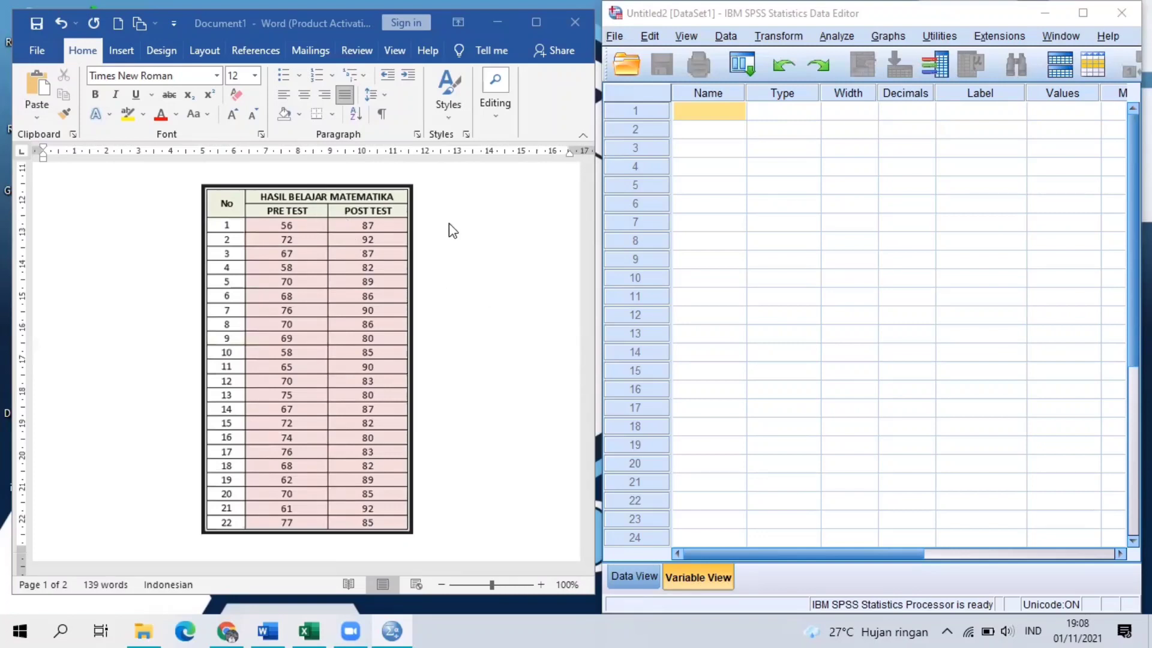
scroll(525, 286, up, 3)
scroll(525, 286, down, 6)
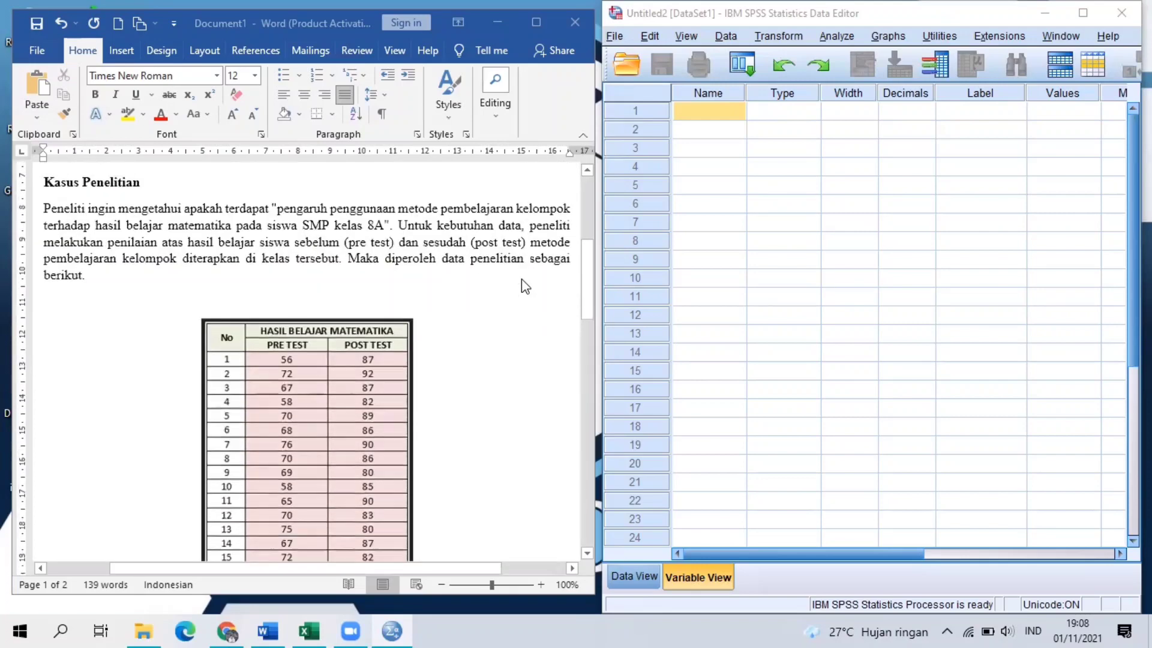
scroll(525, 287, down, 3)
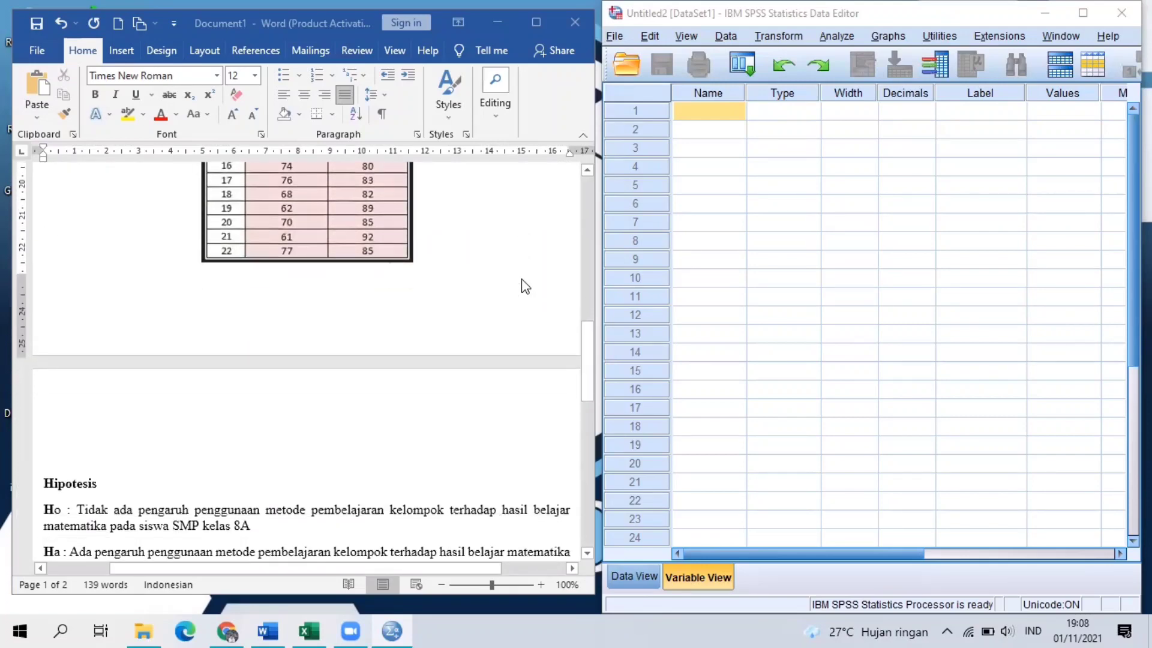
scroll(469, 418, down, 1)
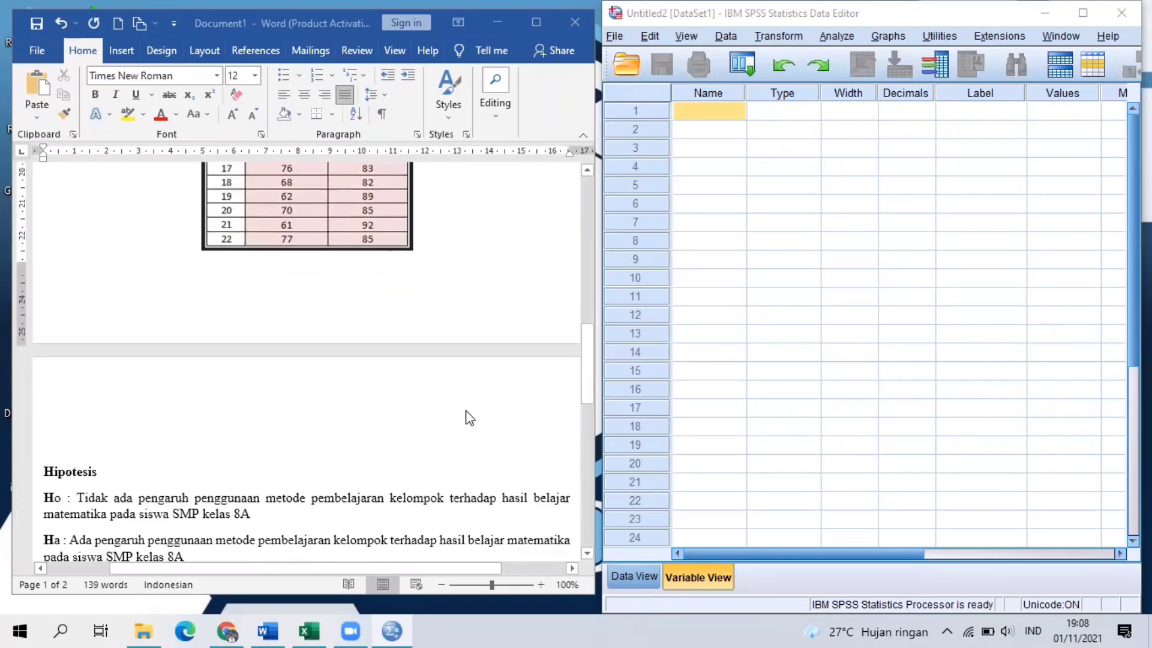
scroll(469, 417, down, 1)
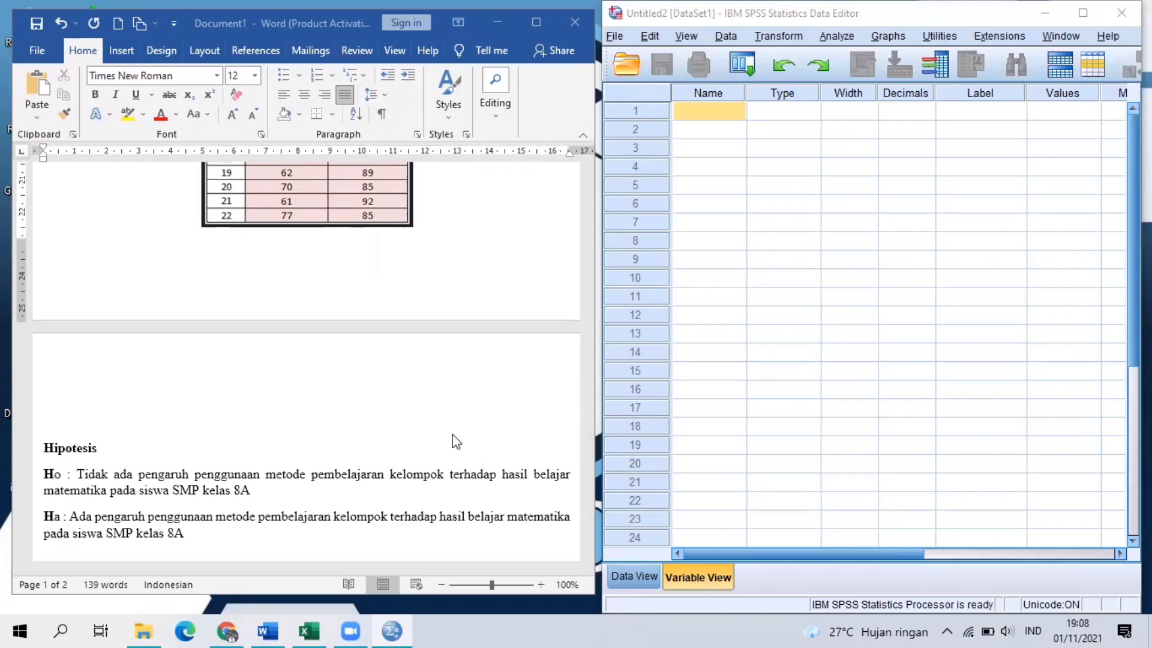
scroll(456, 442, up, 12)
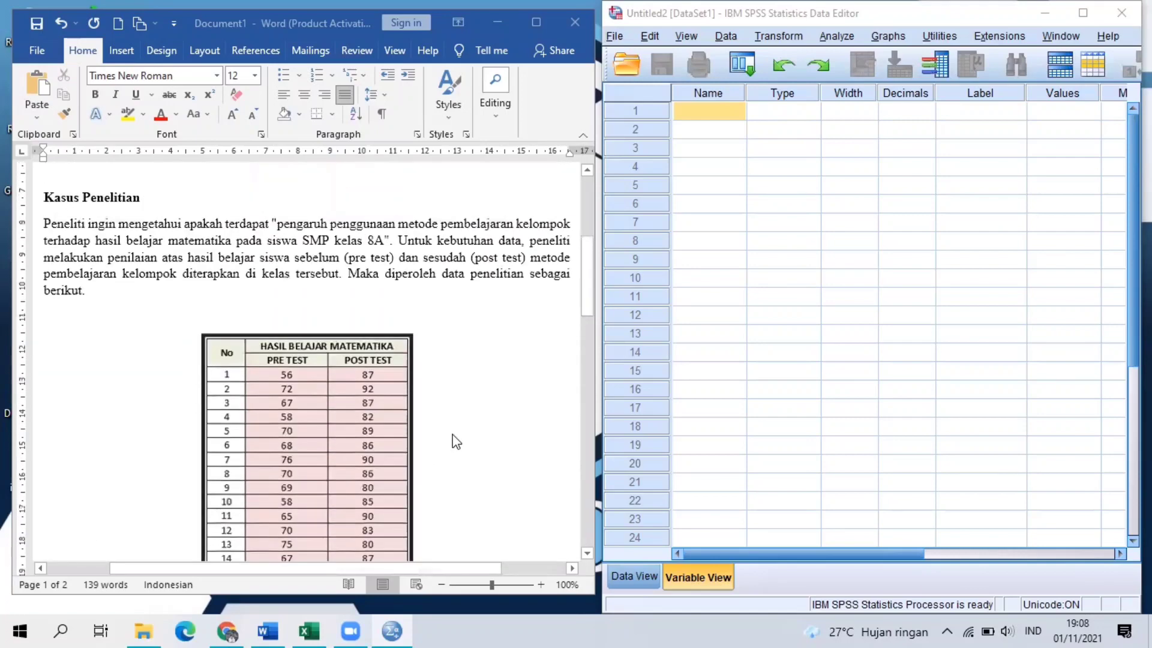
scroll(456, 442, down, 12)
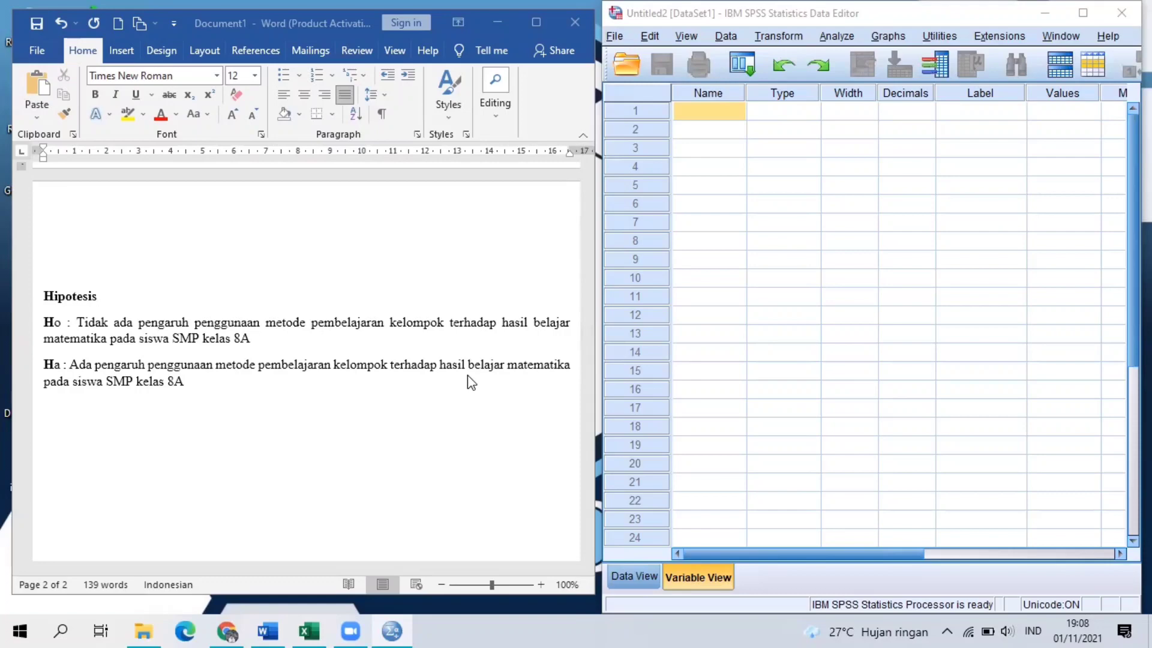
scroll(469, 341, up, 15)
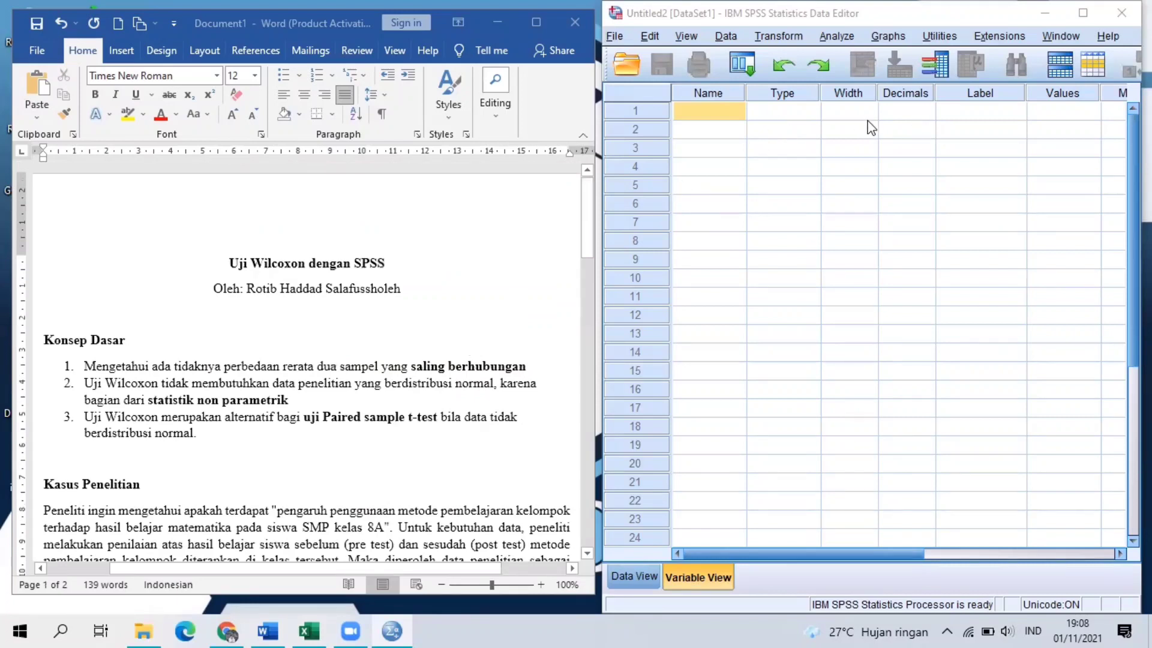
Define the first variable in the data editor as Pre, numeric, with 0 decimals.
click(728, 109)
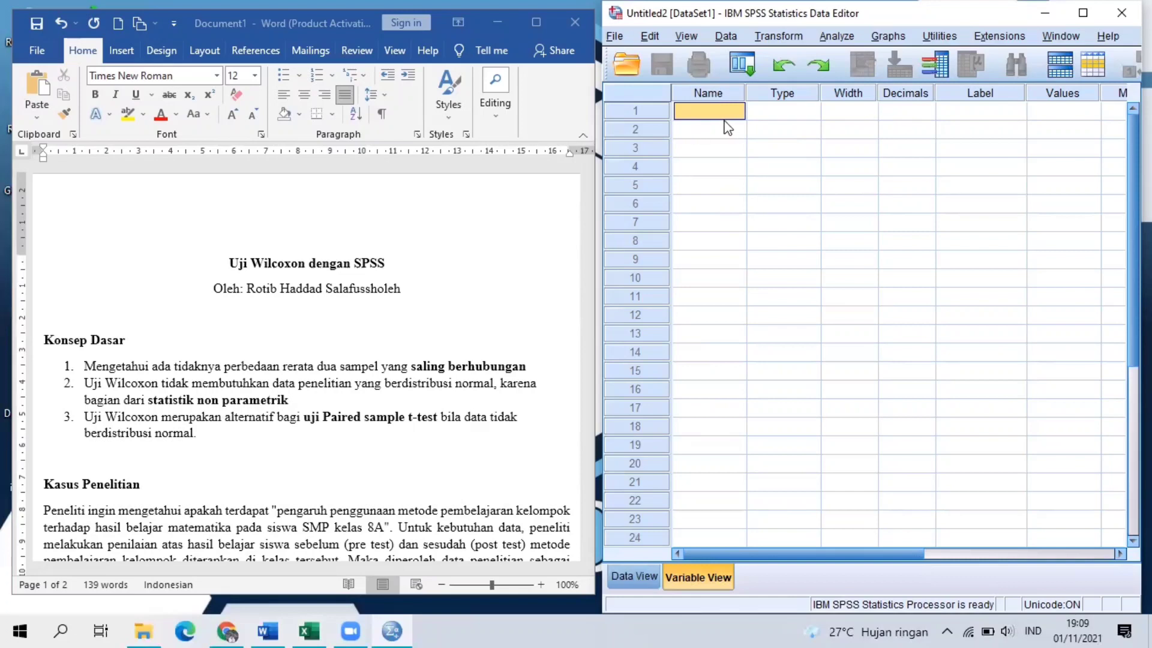
text(Pre)
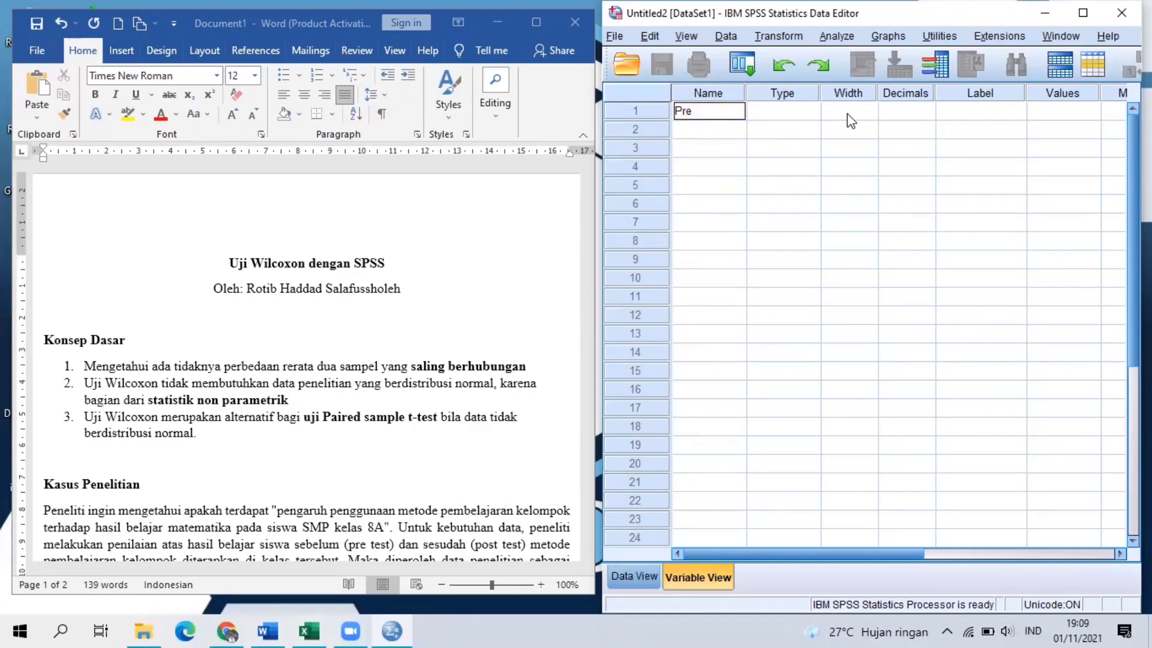
click(778, 110)
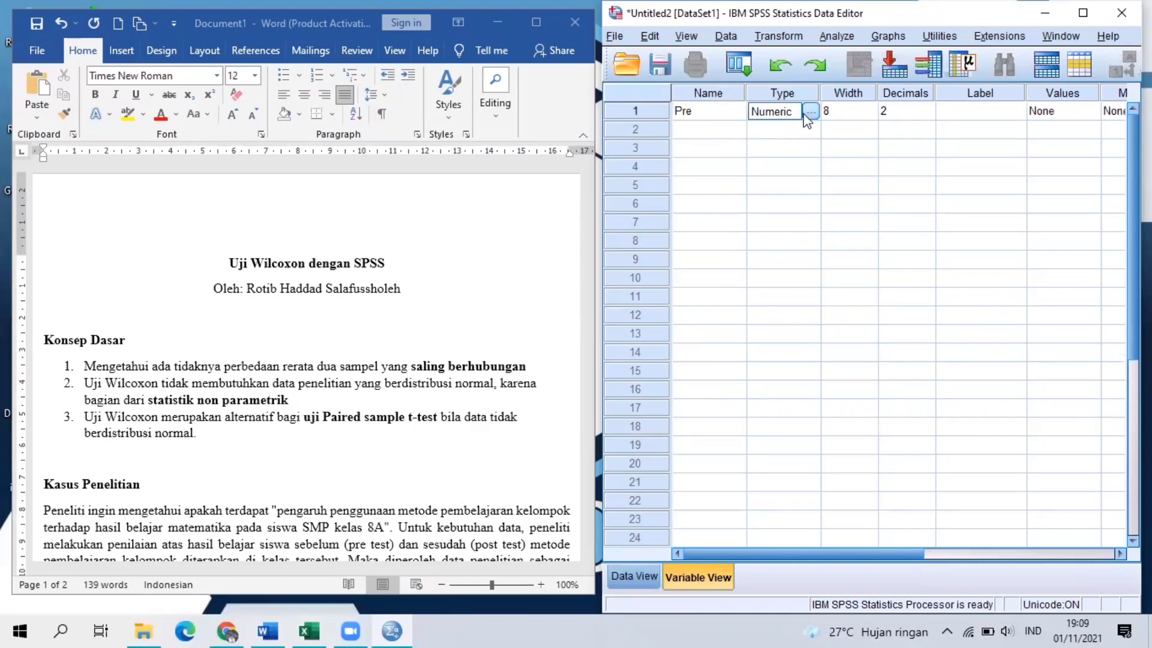
click(918, 114)
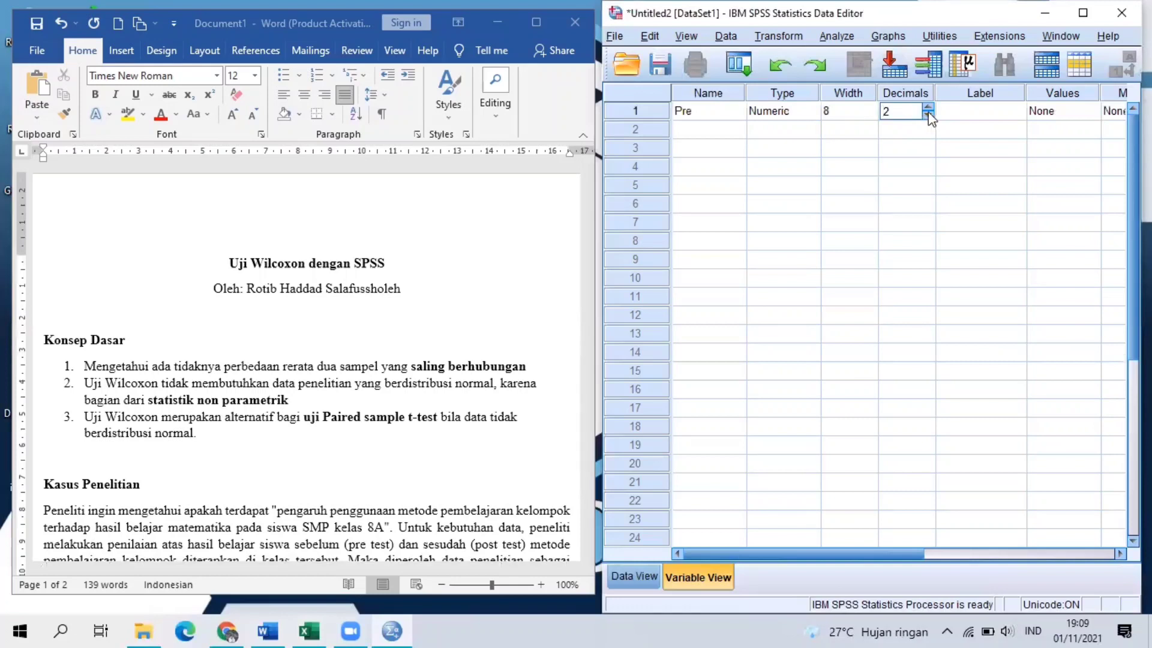
click(927, 116)
click(927, 116)
Label the Pre variable "Pre Test" and set its measurement level to Scale.
click(973, 113)
text(Pr)
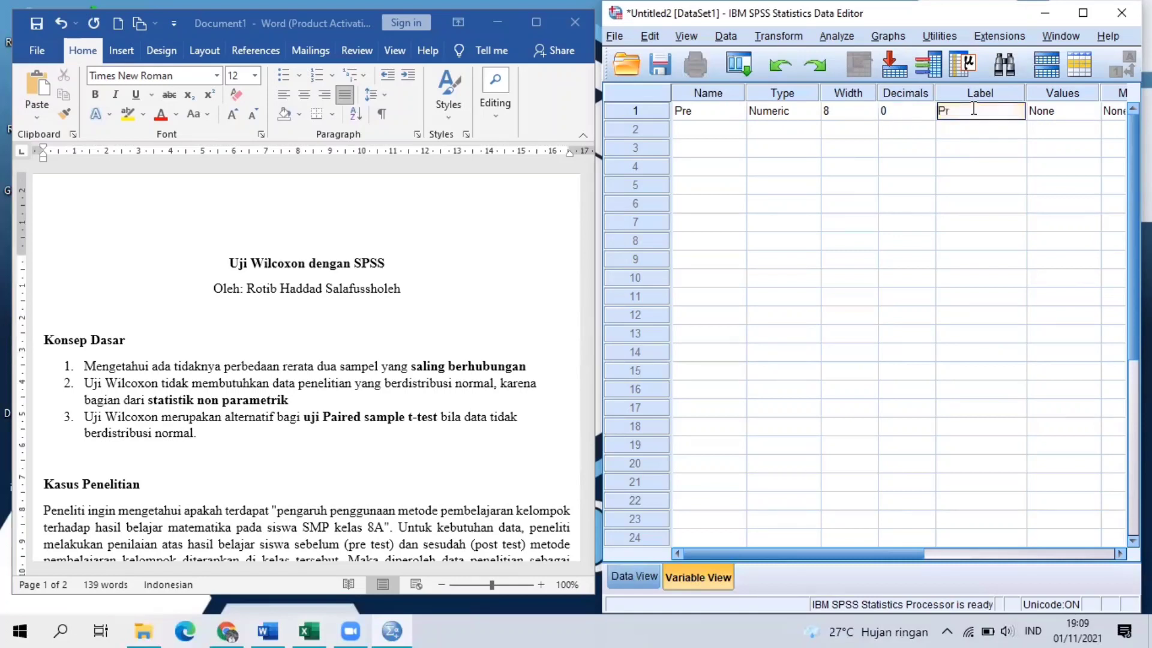
text(e Test)
click(989, 555)
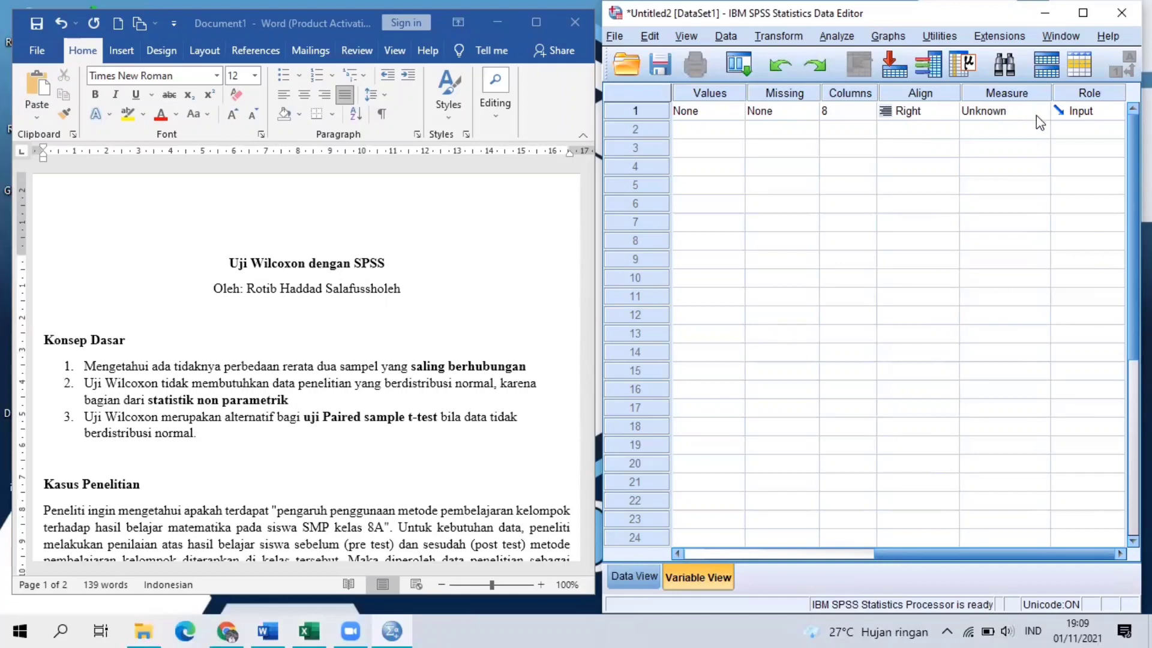
click(1009, 110)
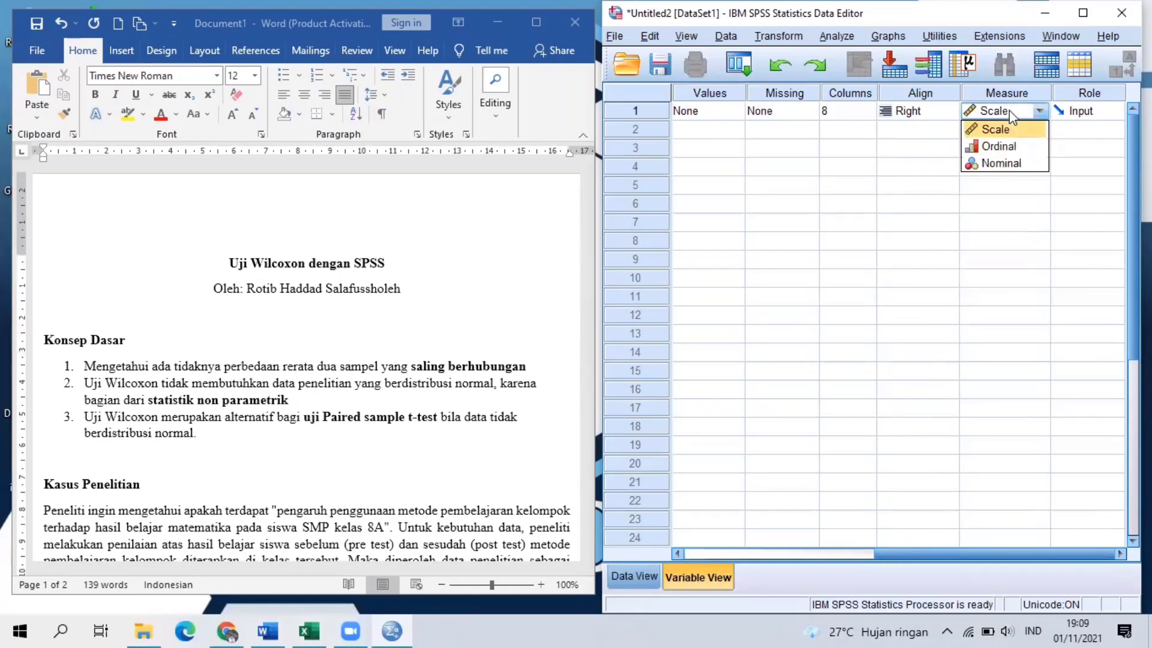
click(1009, 129)
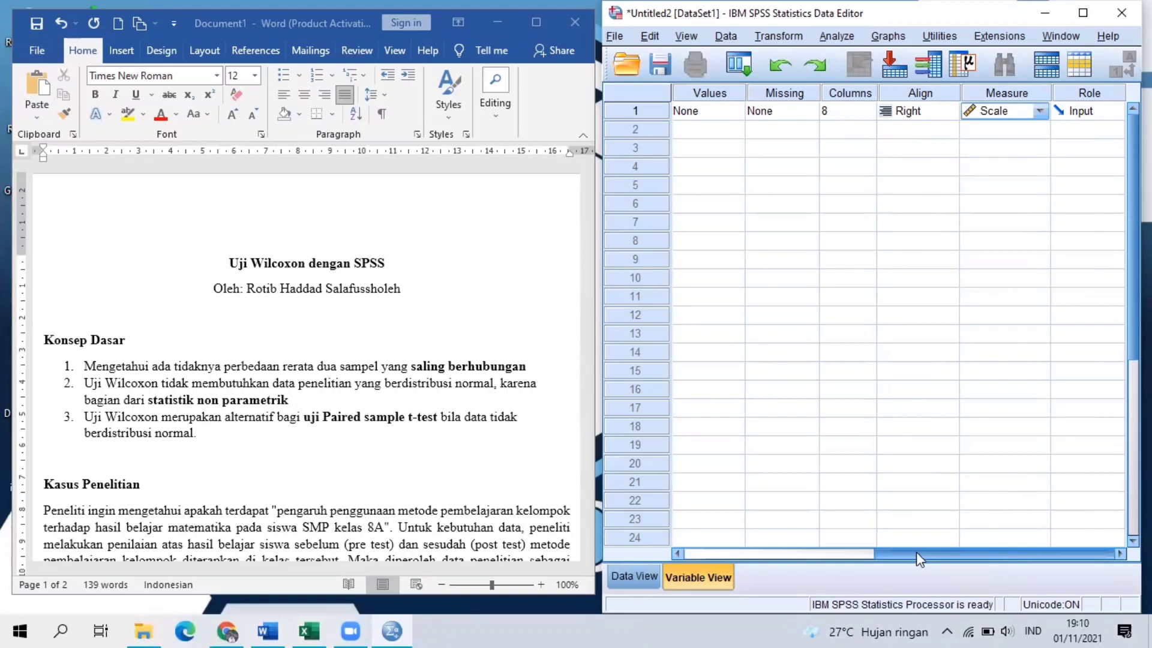
Add a second variable named Post, keeping the numeric type, with 0 decimals.
drag(759, 557, 745, 561)
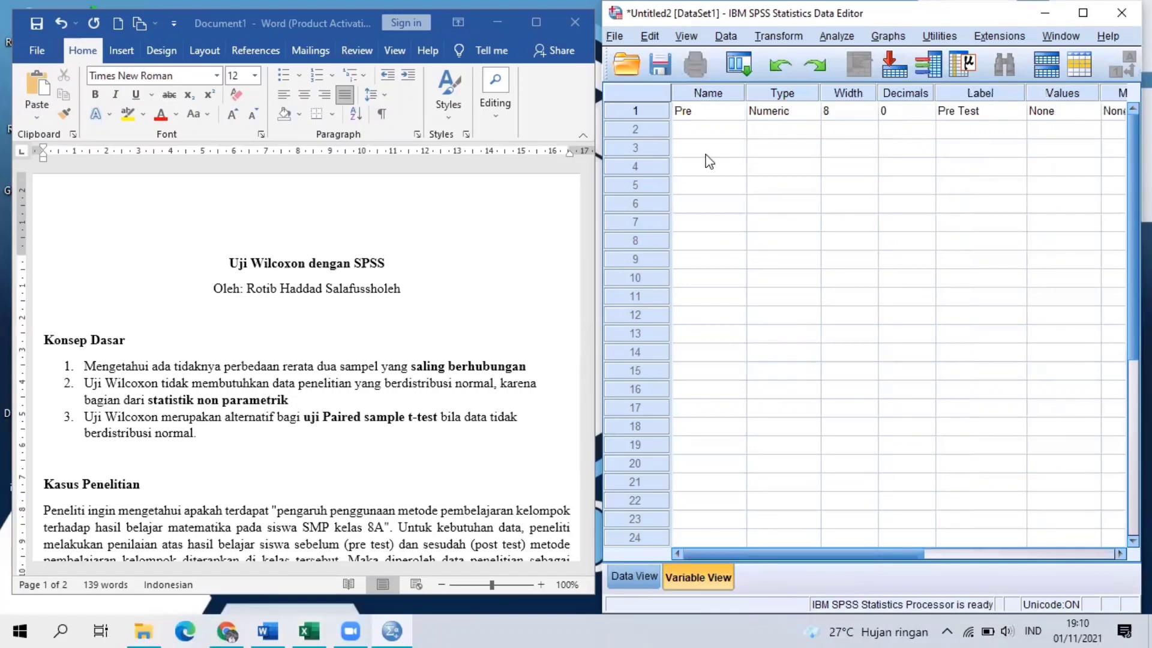
click(694, 133)
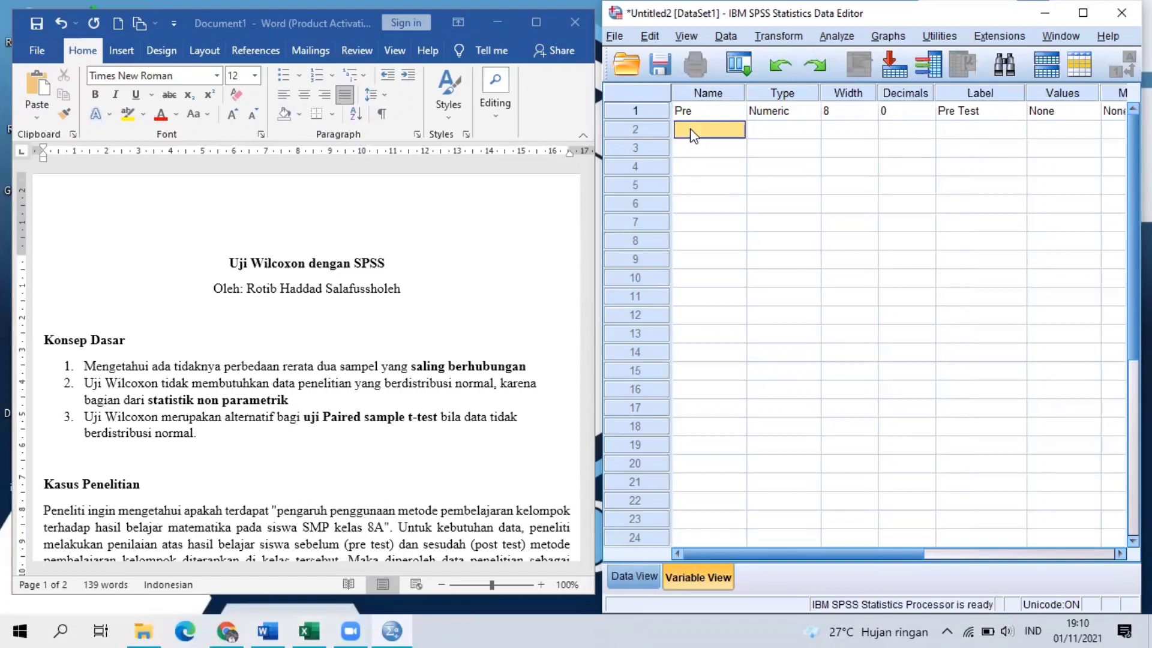
text(Post)
click(805, 134)
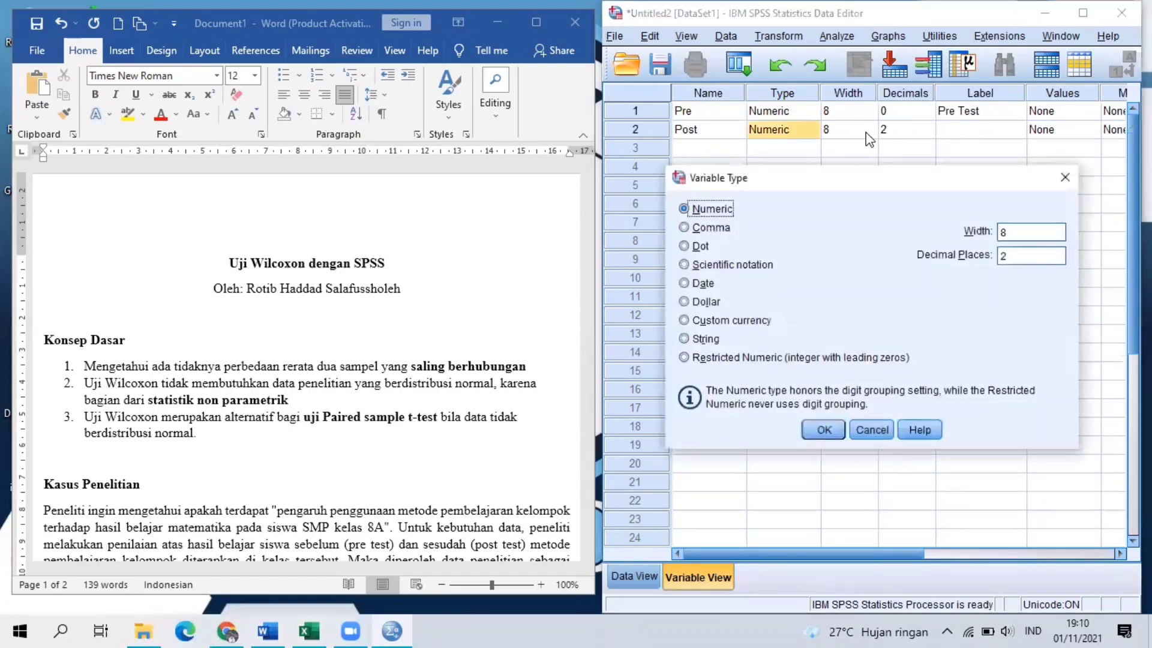
click(1059, 178)
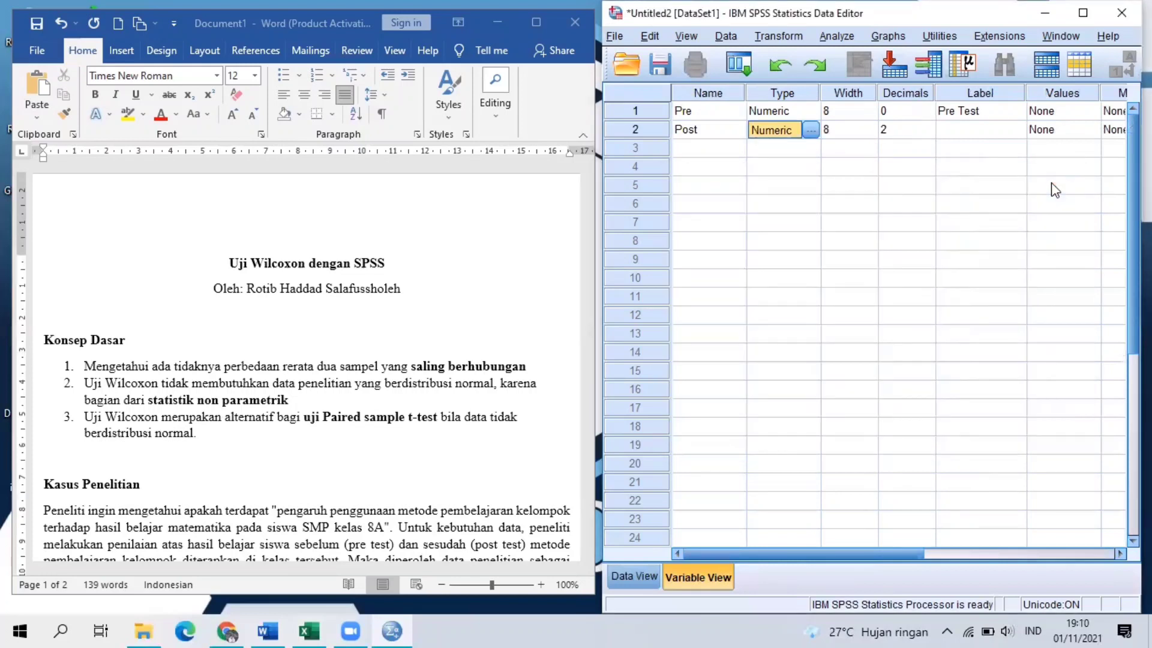
click(909, 130)
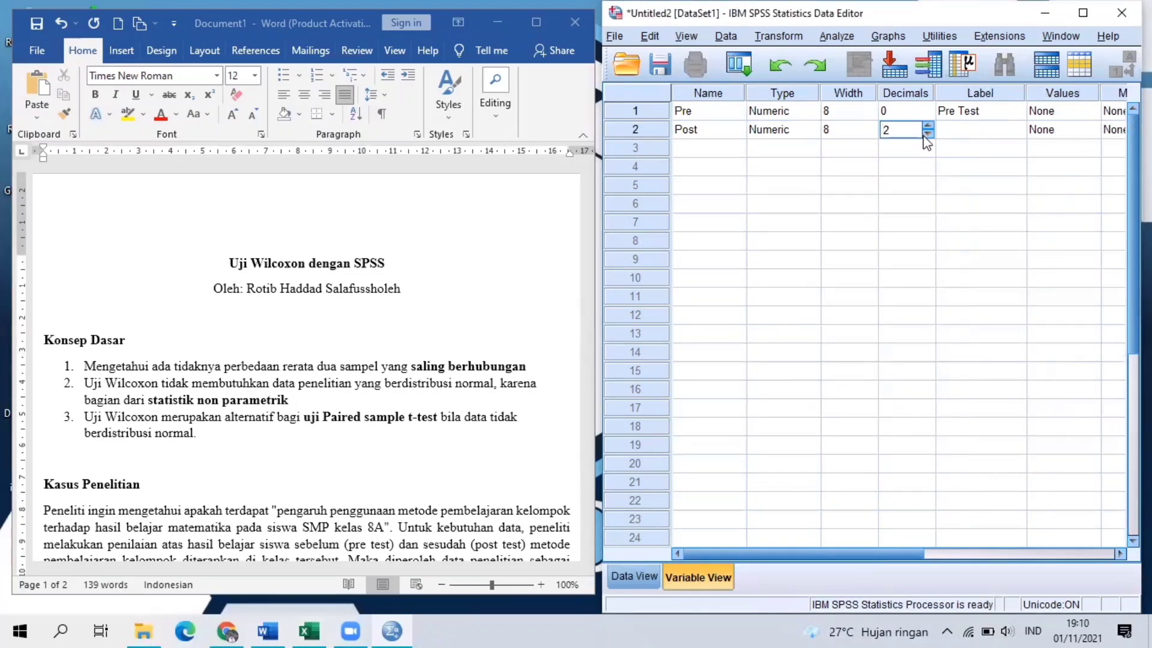
Label the Post variable "Post Test" and set its measurement level to Scale.
click(996, 132)
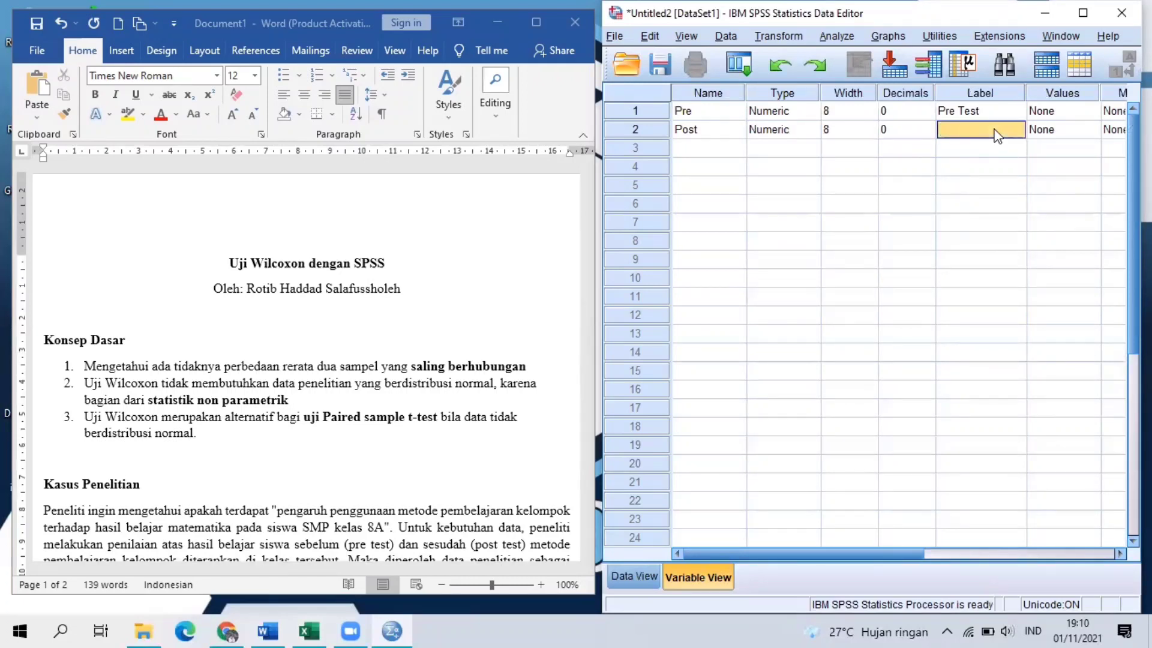
text(Post Test)
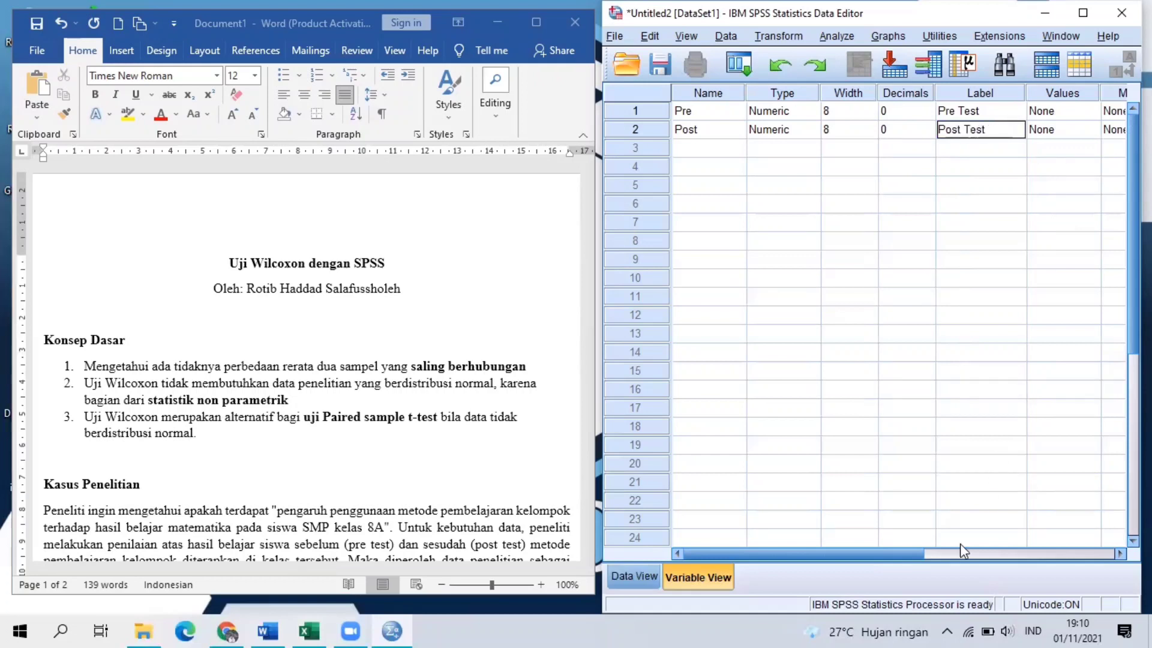
click(963, 561)
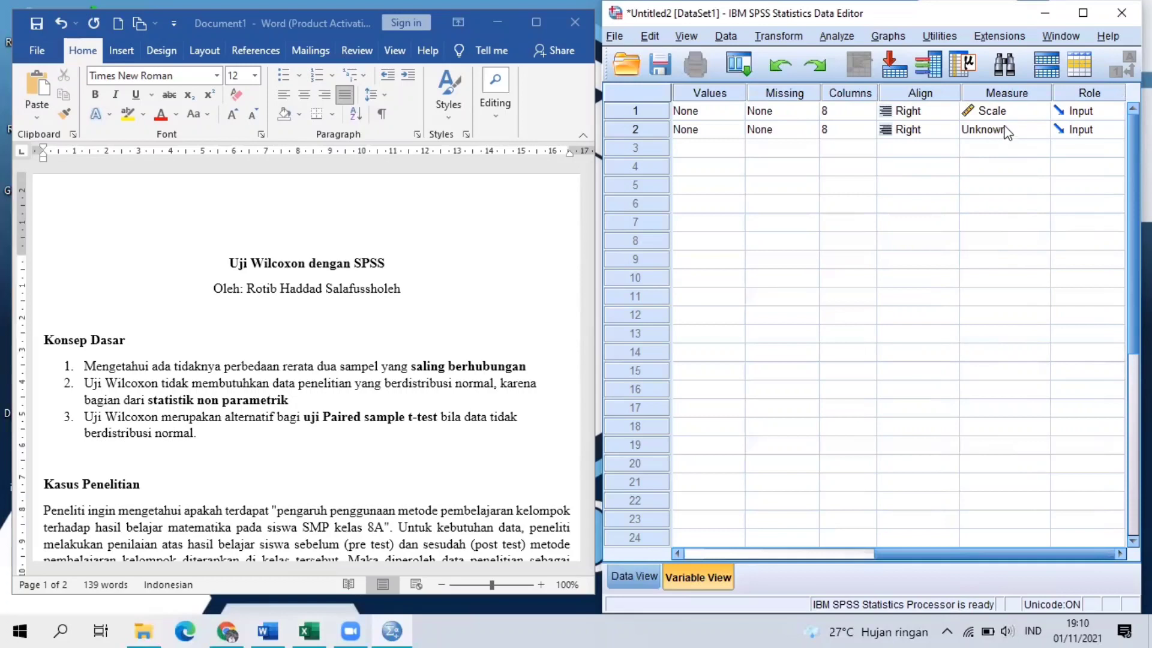
click(1005, 127)
click(1005, 150)
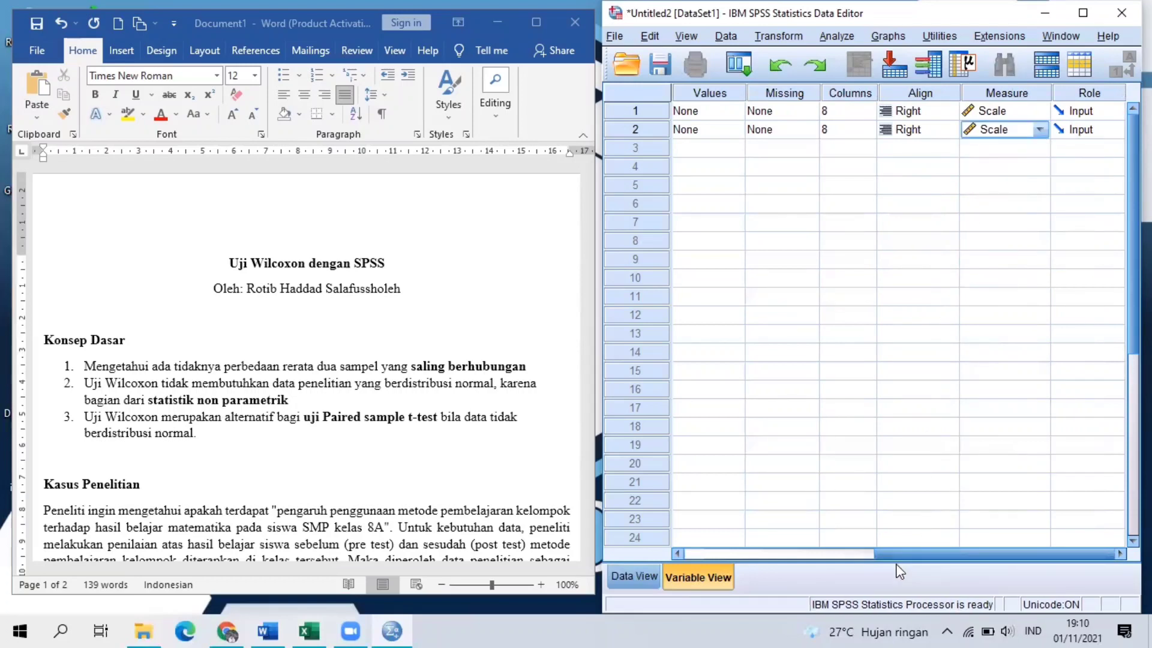
Switch the data editor to its data entry grid and check the score table in the Word document.
drag(882, 558, 696, 554)
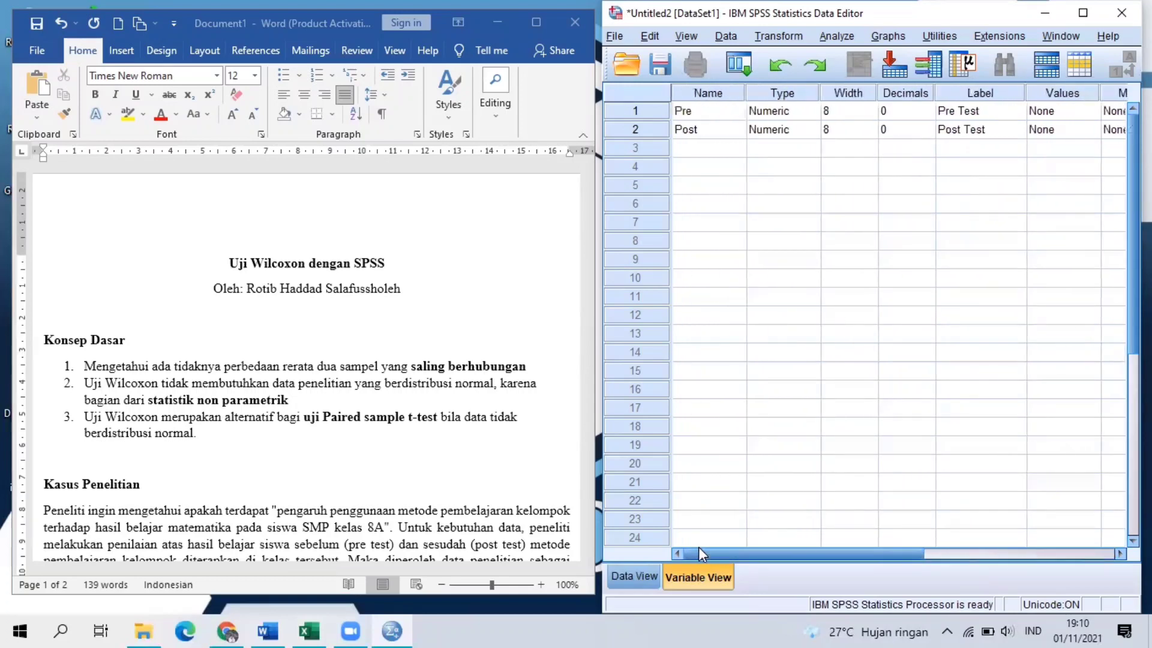
click(630, 580)
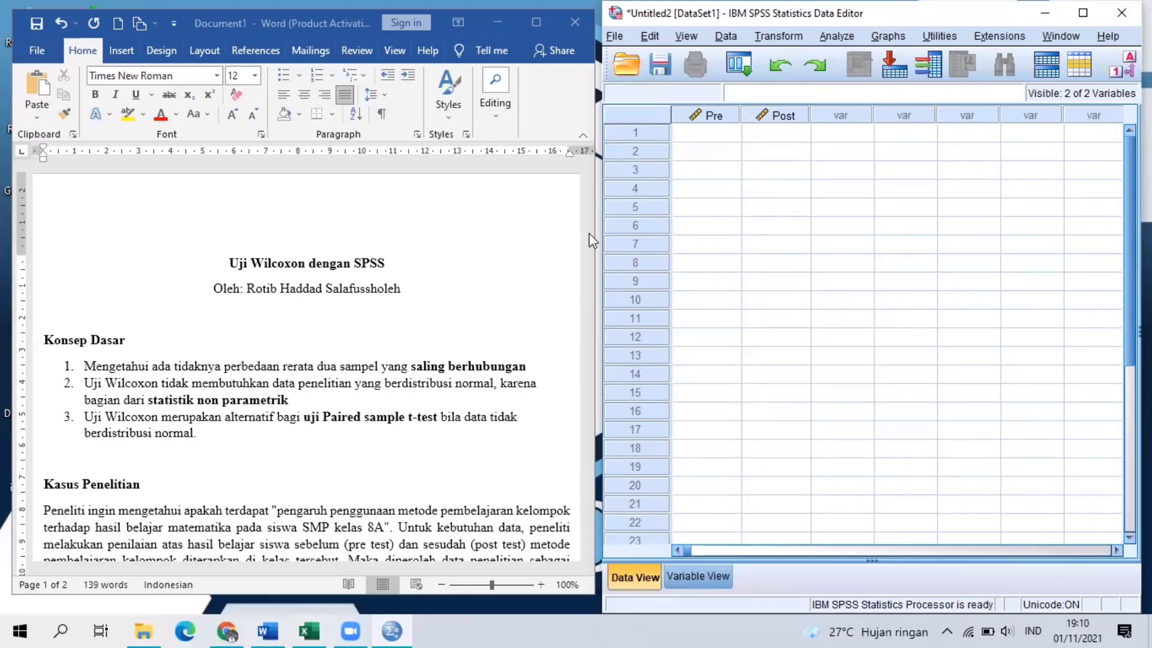
scroll(552, 340, down, 9)
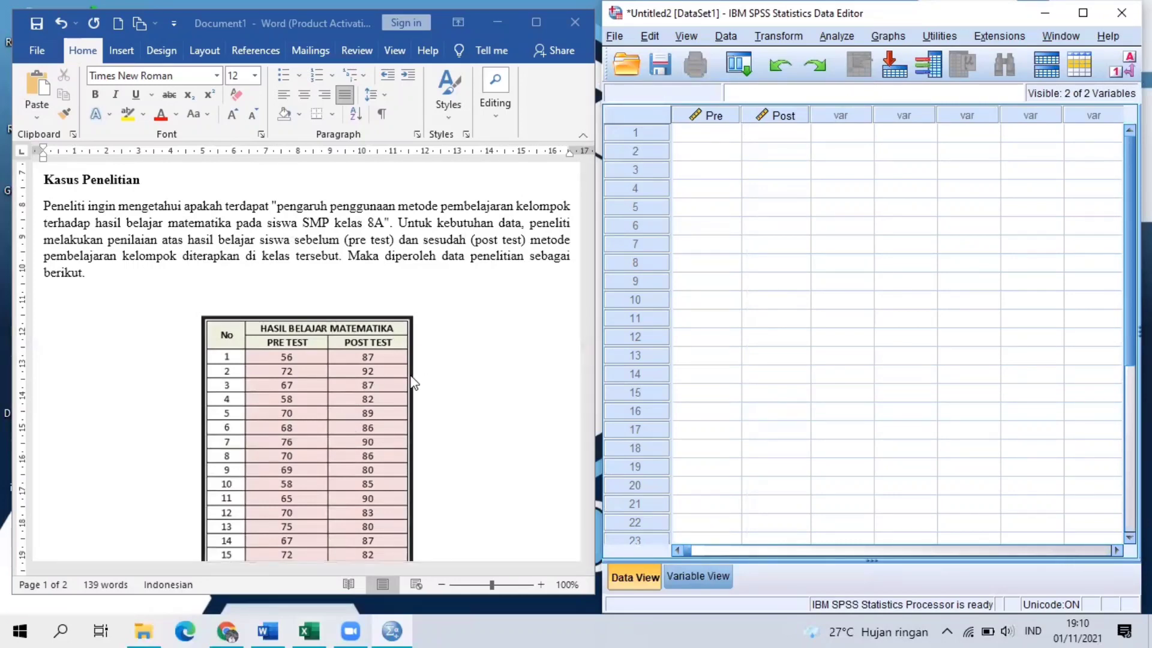
Switch to DATA Wilcoxon.xlsx in Excel and copy the pre-test and post-test scores in B3:C24 of Sheet1.
click(308, 630)
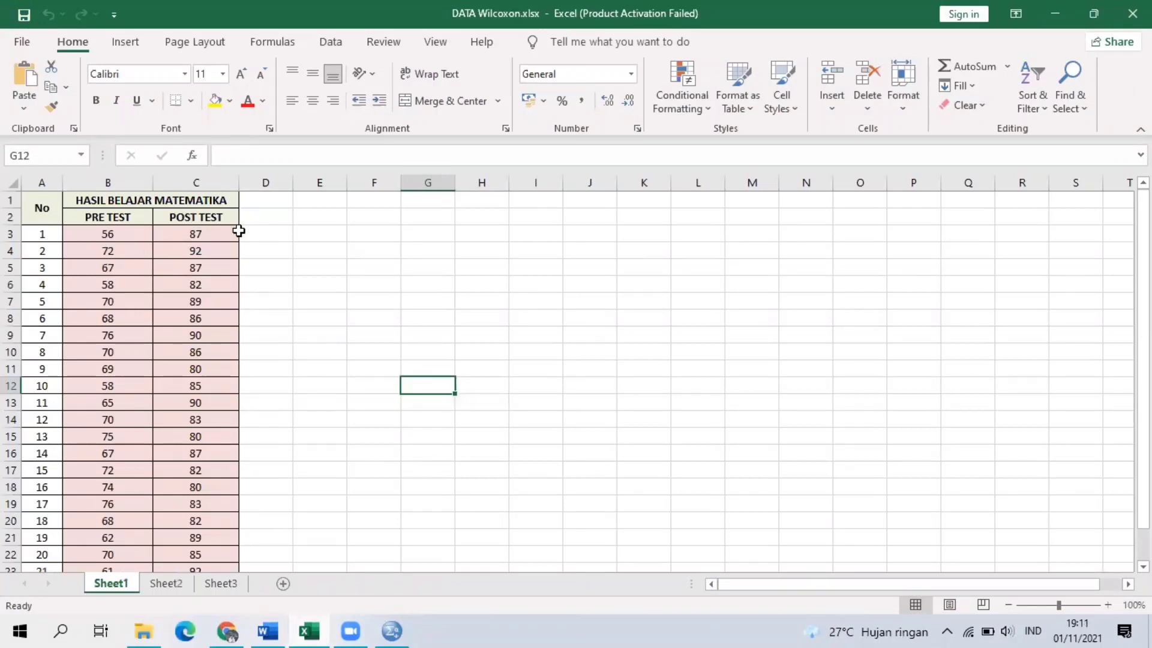
drag(1143, 334, 1143, 349)
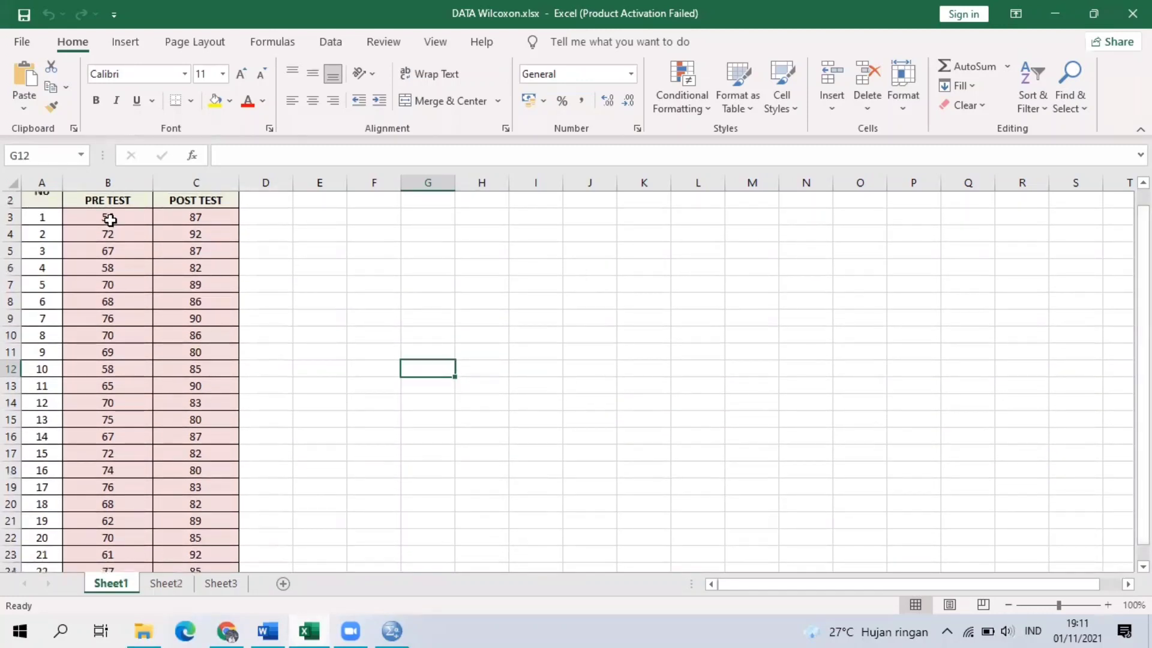
drag(85, 218, 176, 528)
key(ctrl+c)
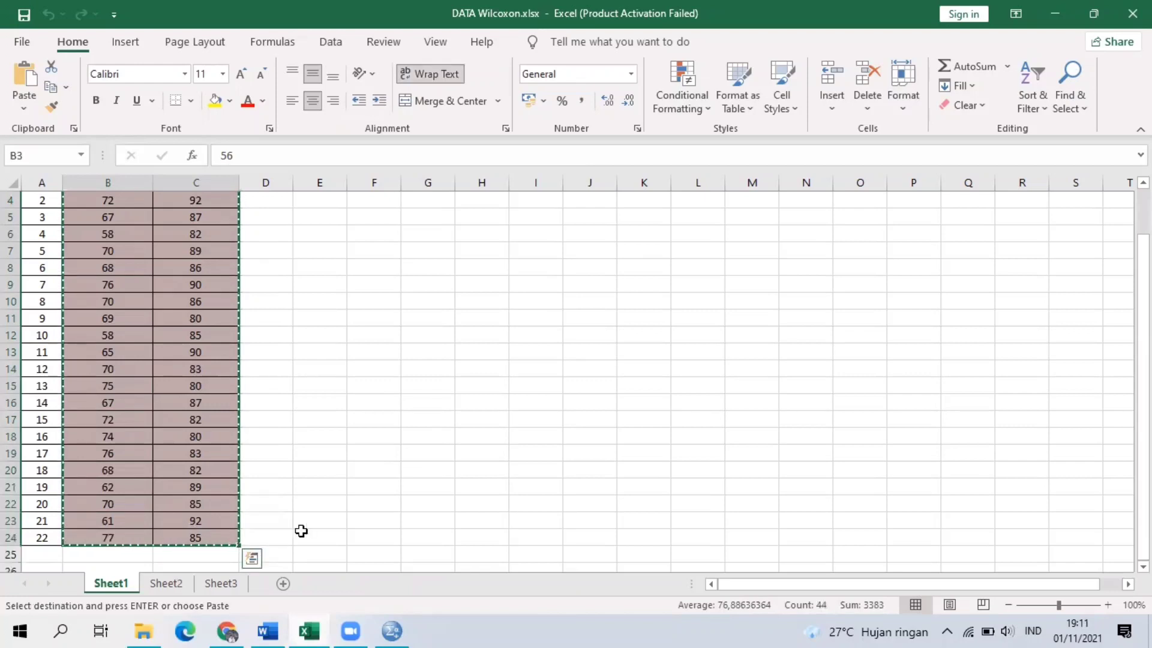
Switch to the SPSS data editor, paste the copied scores into the Pre and Post columns from row 1, and compare them with the Excel table.
click(392, 631)
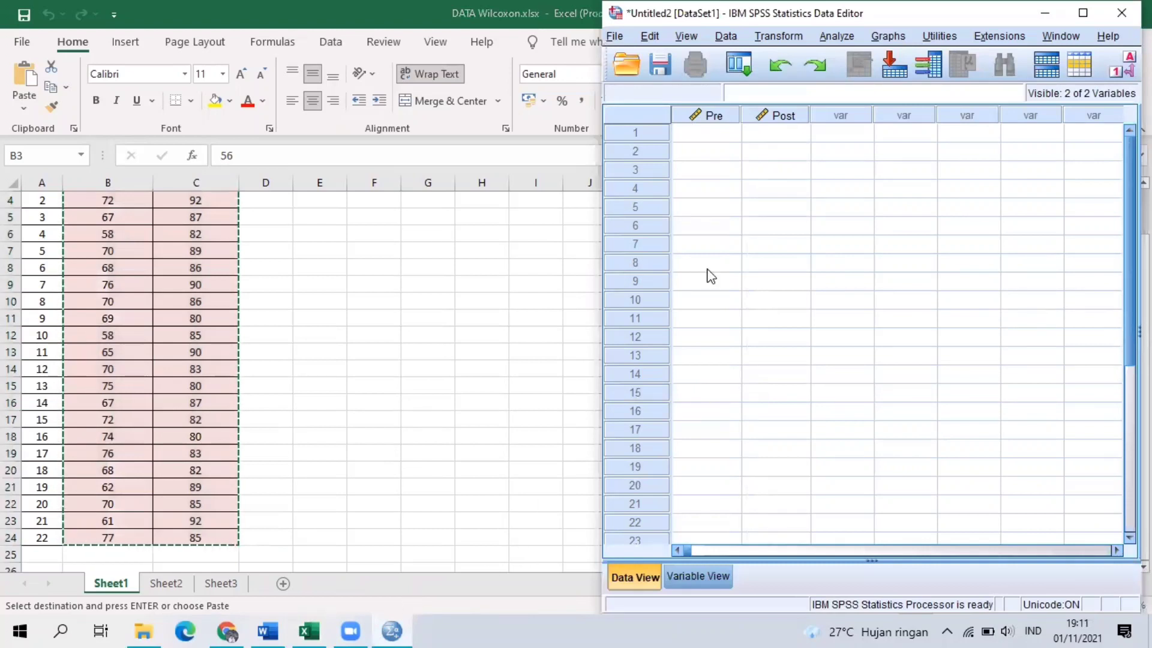
click(707, 134)
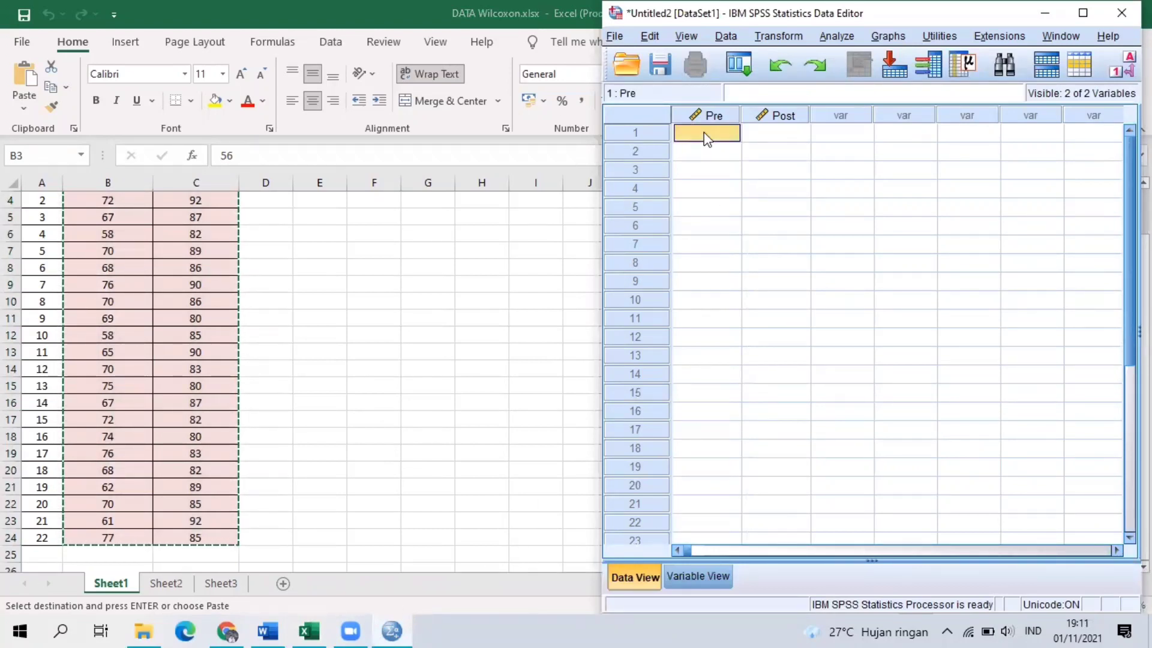
key(ctrl+v)
click(768, 145)
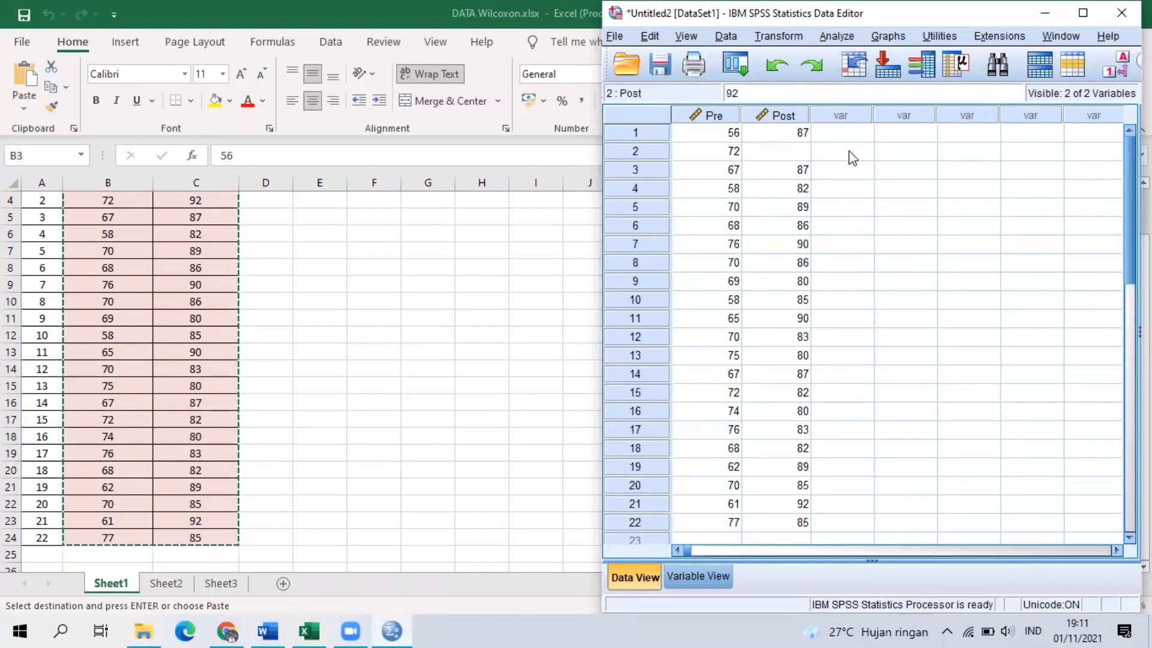
click(853, 158)
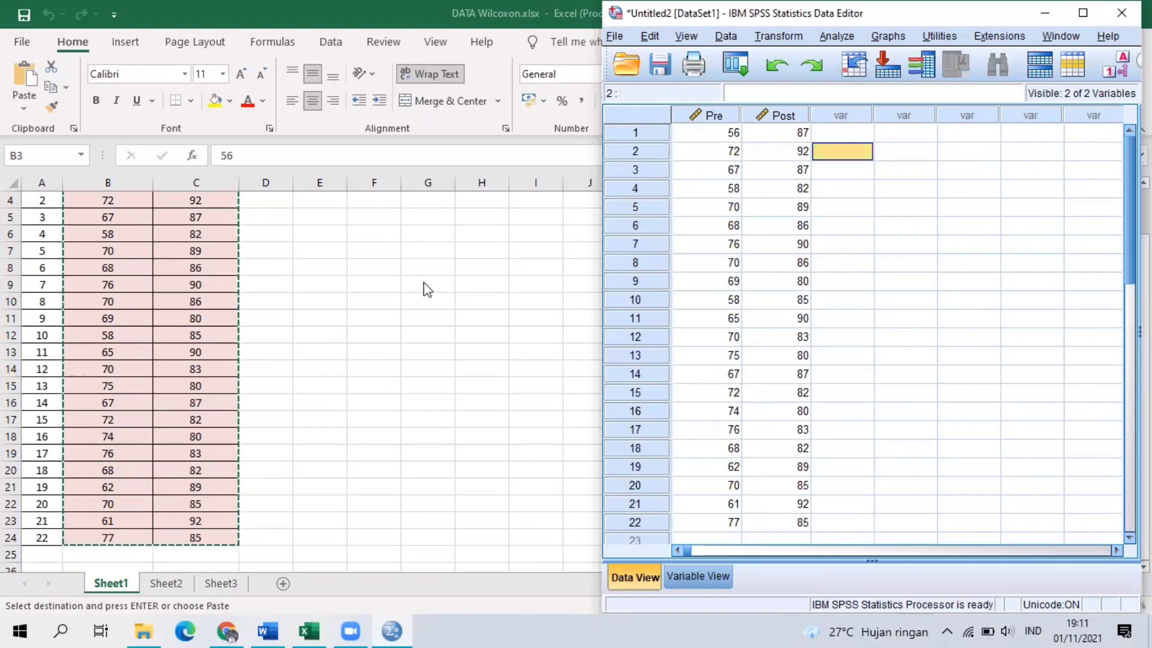
scroll(125, 264, up, 1)
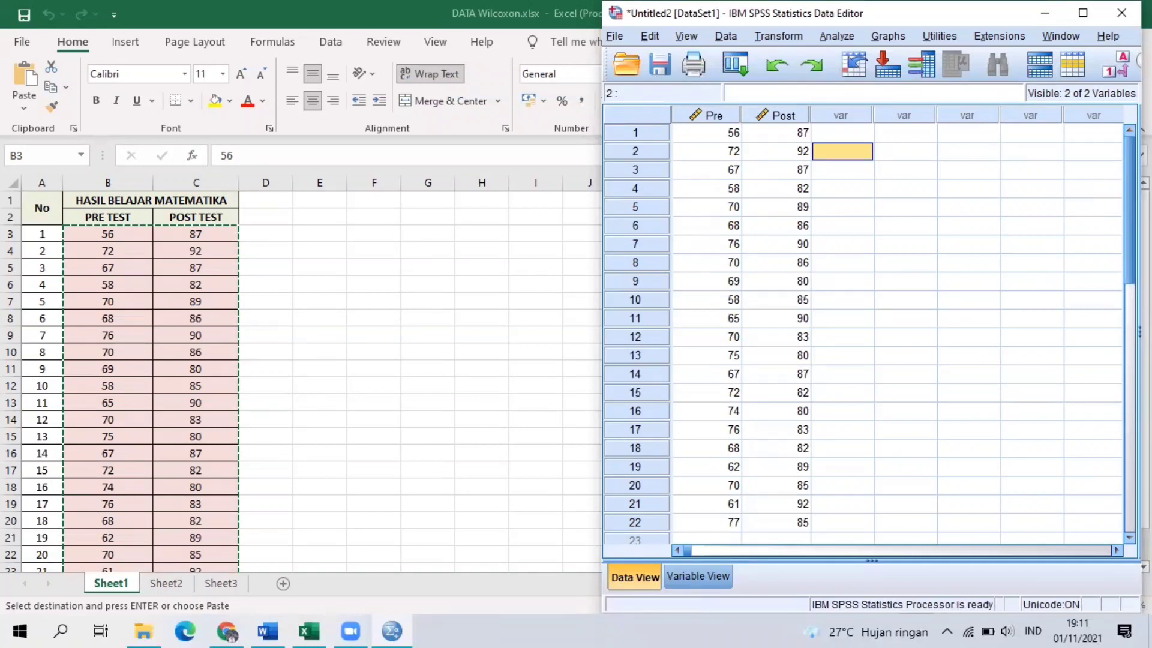
Maximize the data editor and open the legacy nonparametric test for 2 Related Samples.
click(1083, 13)
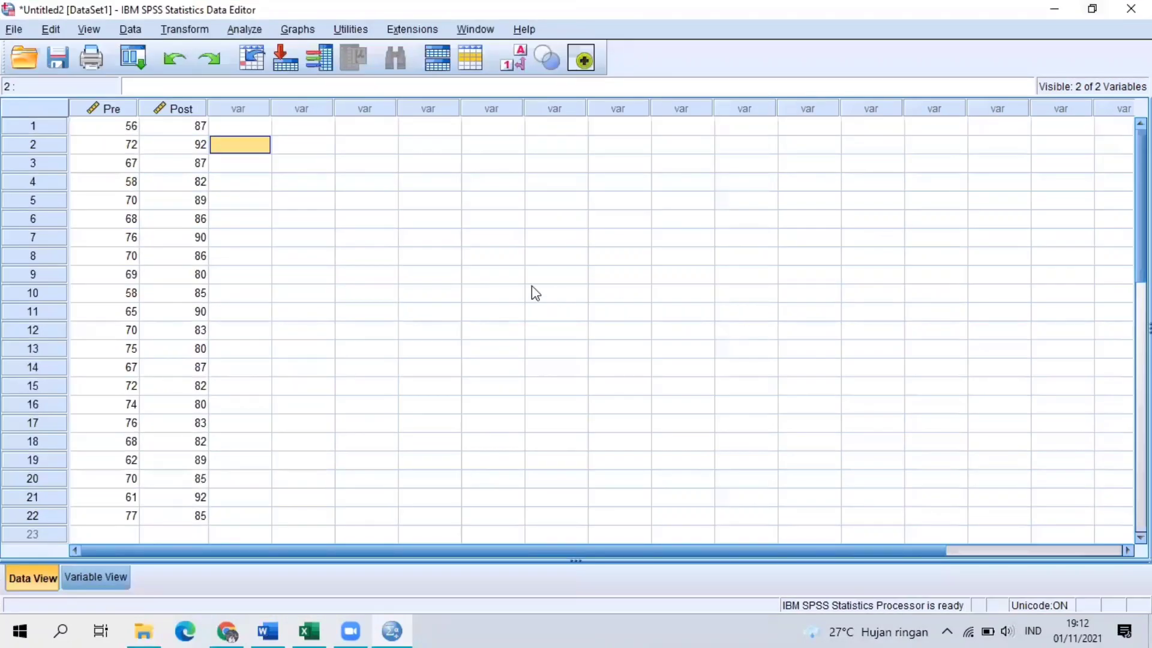
click(252, 30)
mouse_move(340, 271)
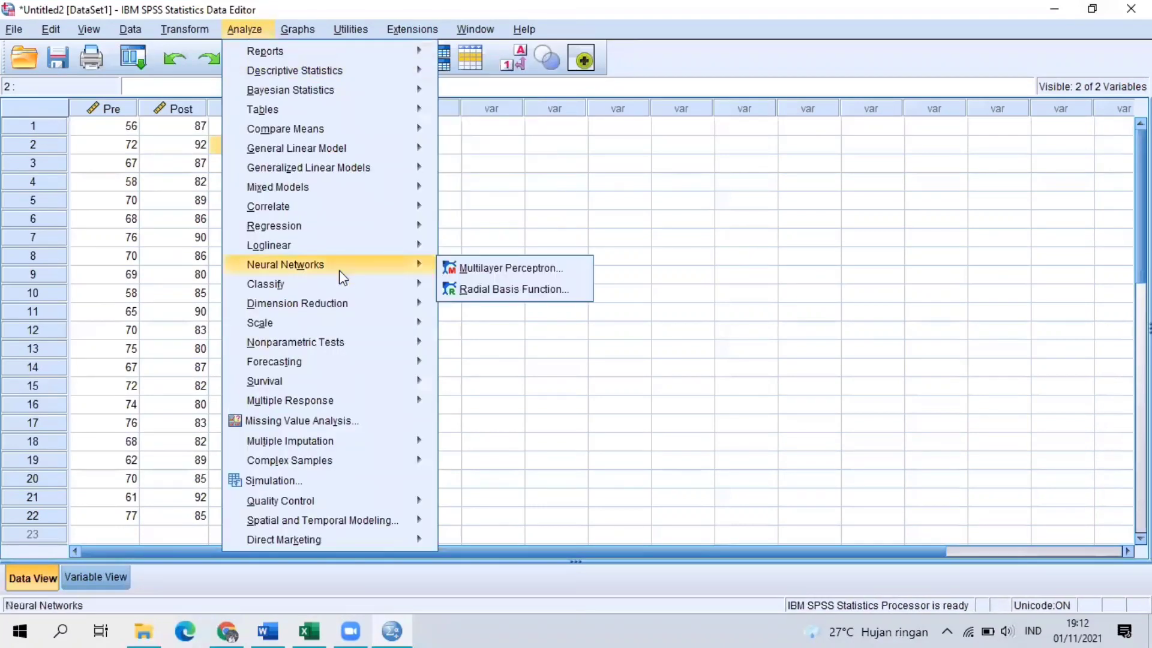
mouse_move(378, 348)
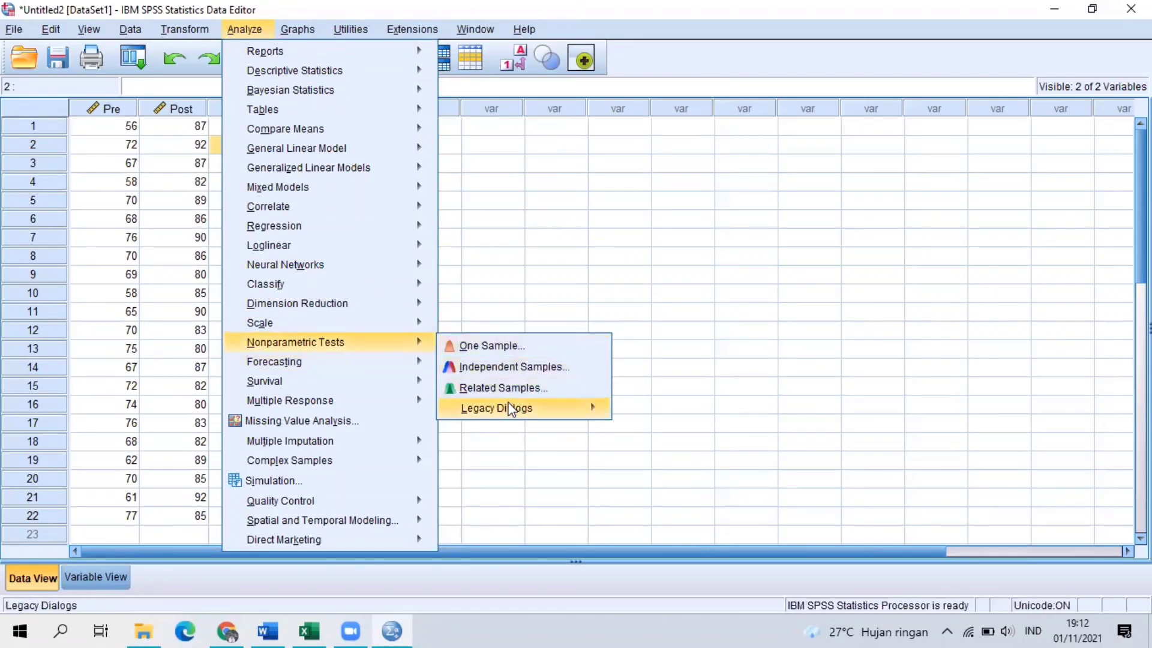
mouse_move(509, 408)
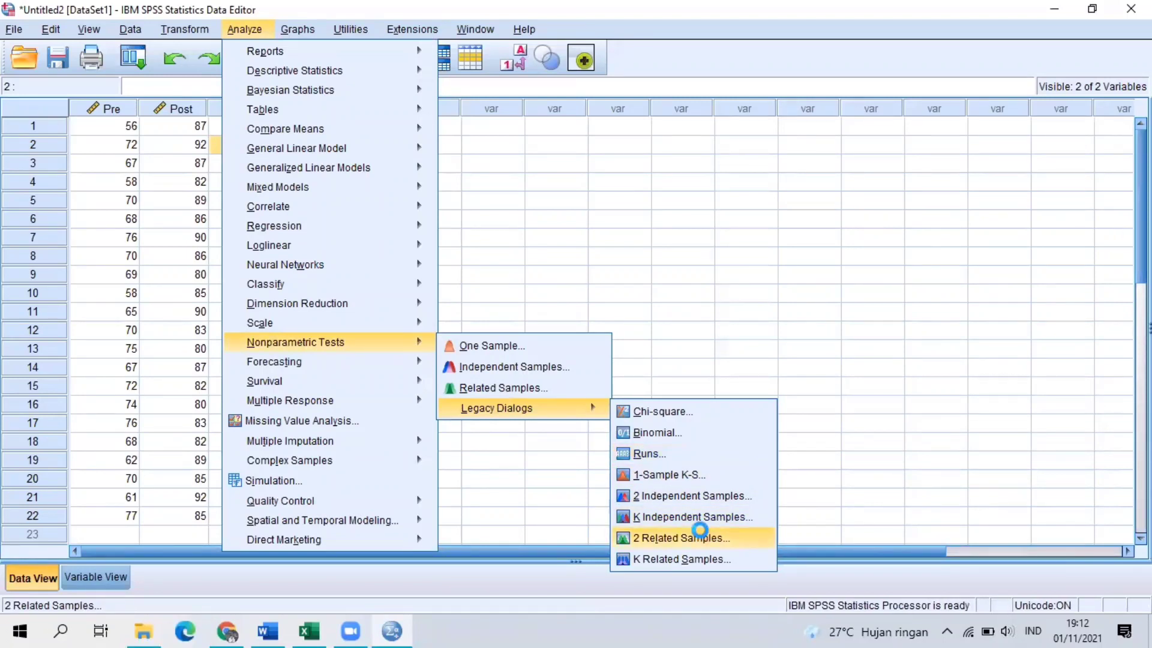
click(700, 532)
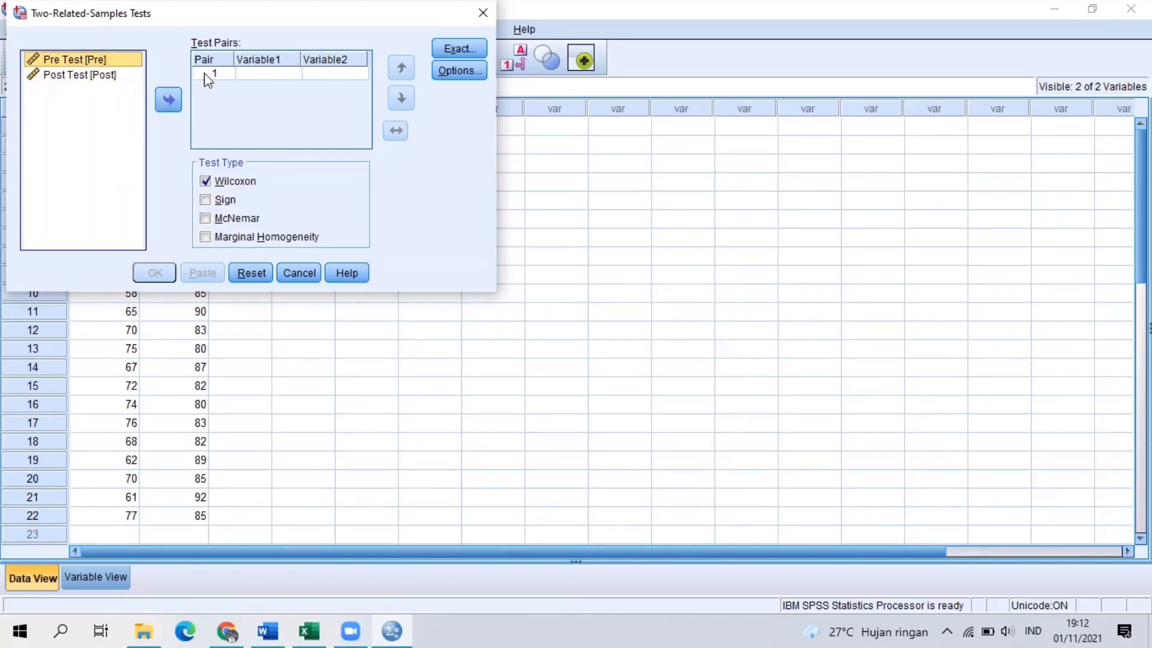
Pair Pre Test as Variable1 with Post Test as Variable2, keep the Wilcoxon test type, and run the test.
click(162, 95)
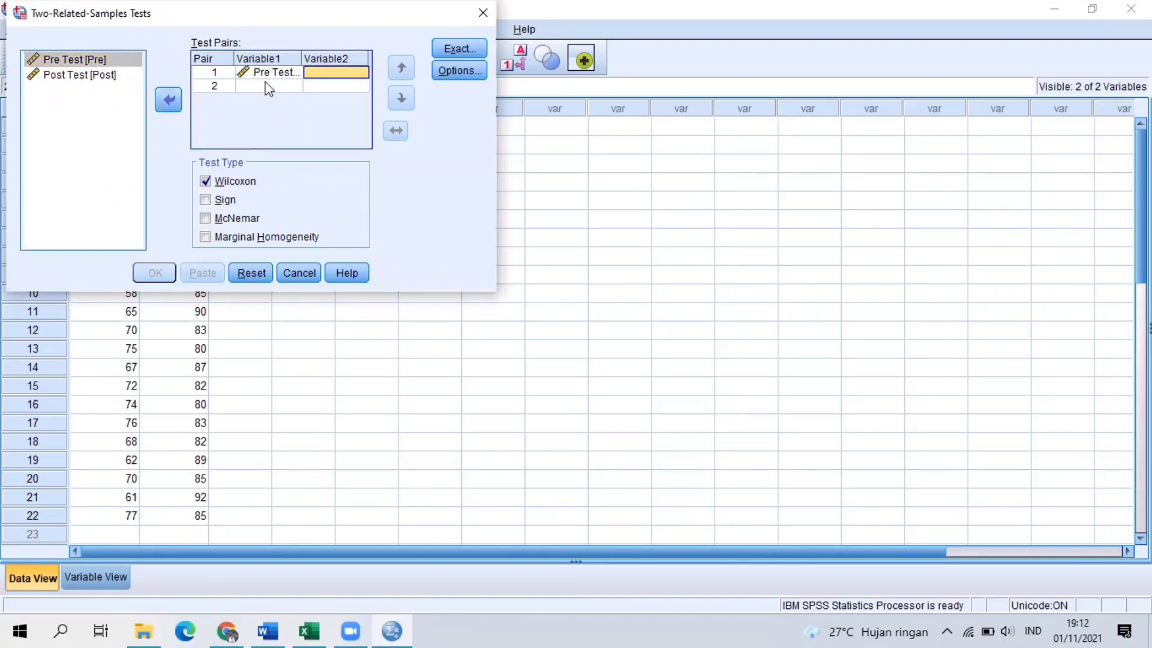
click(129, 80)
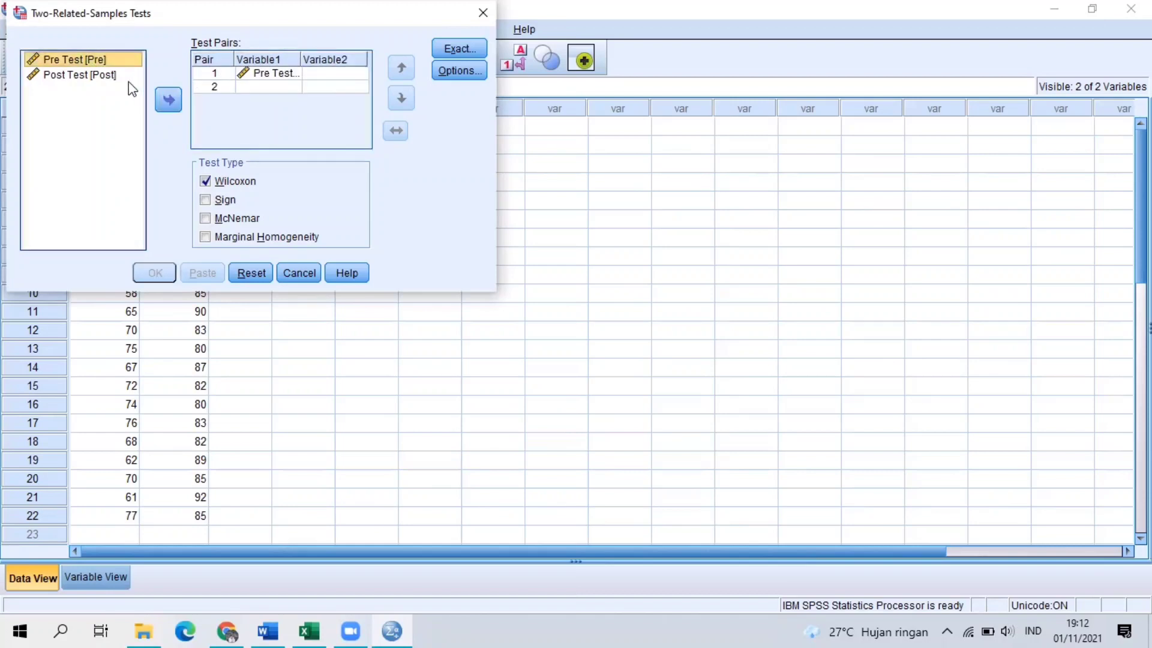
click(170, 99)
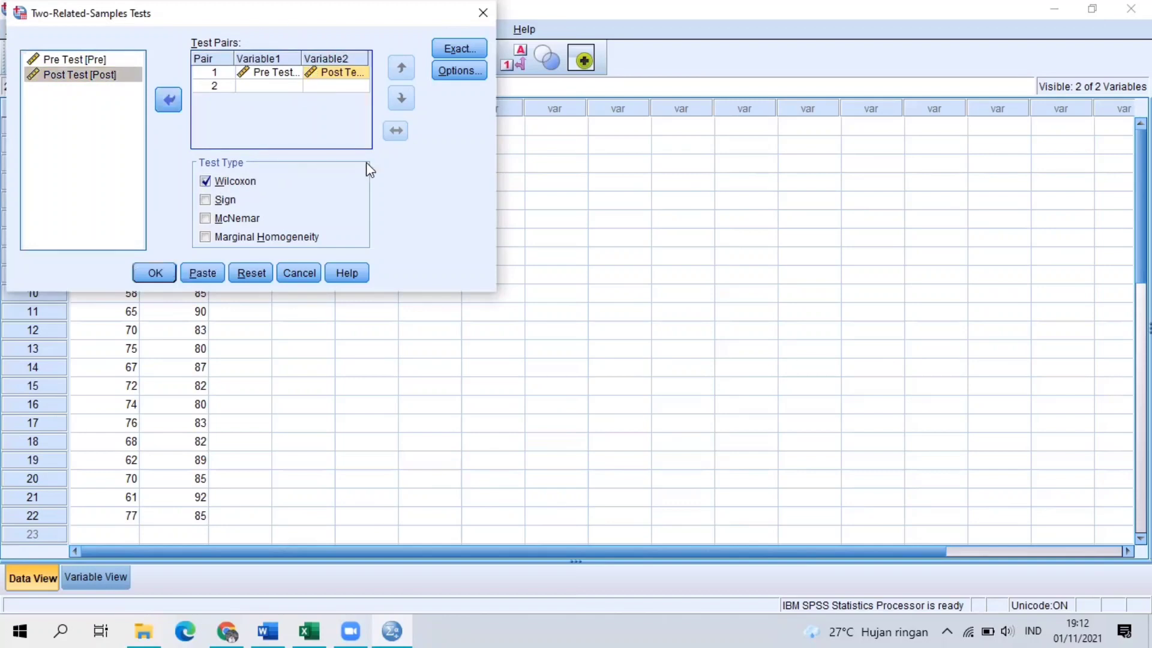
click(155, 271)
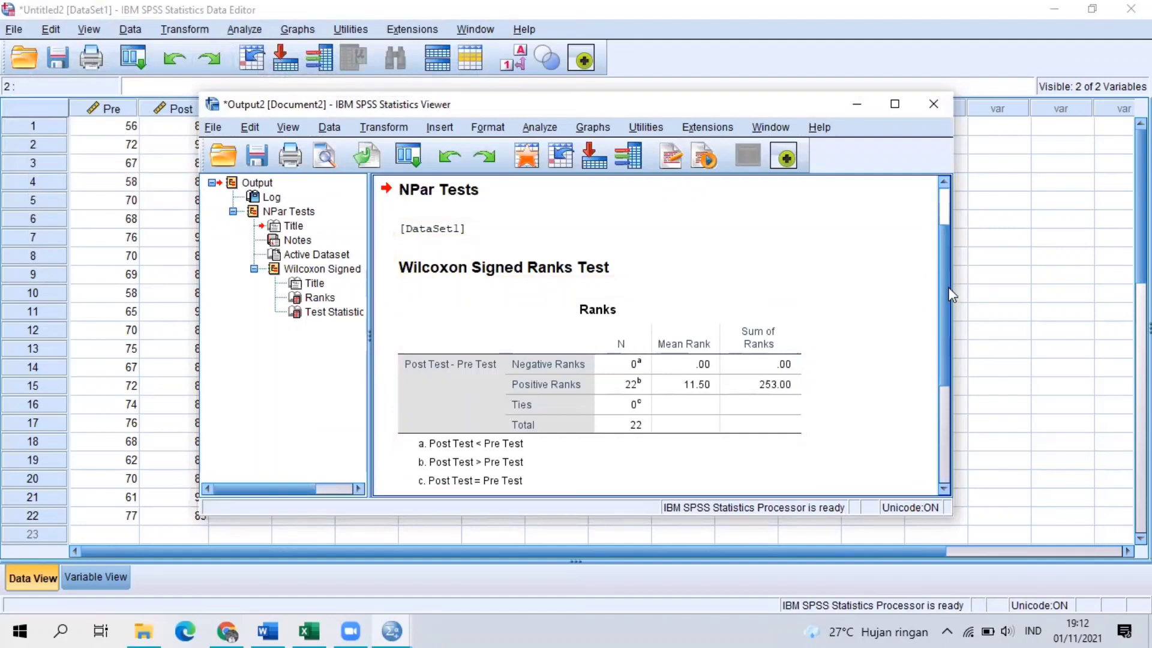
Examine the Ranks and Test Statistics tables of the Wilcoxon Signed Ranks Test output, including the rank footnotes, Z and Asymp. Sig. (2-tailed).
drag(949, 288, 947, 340)
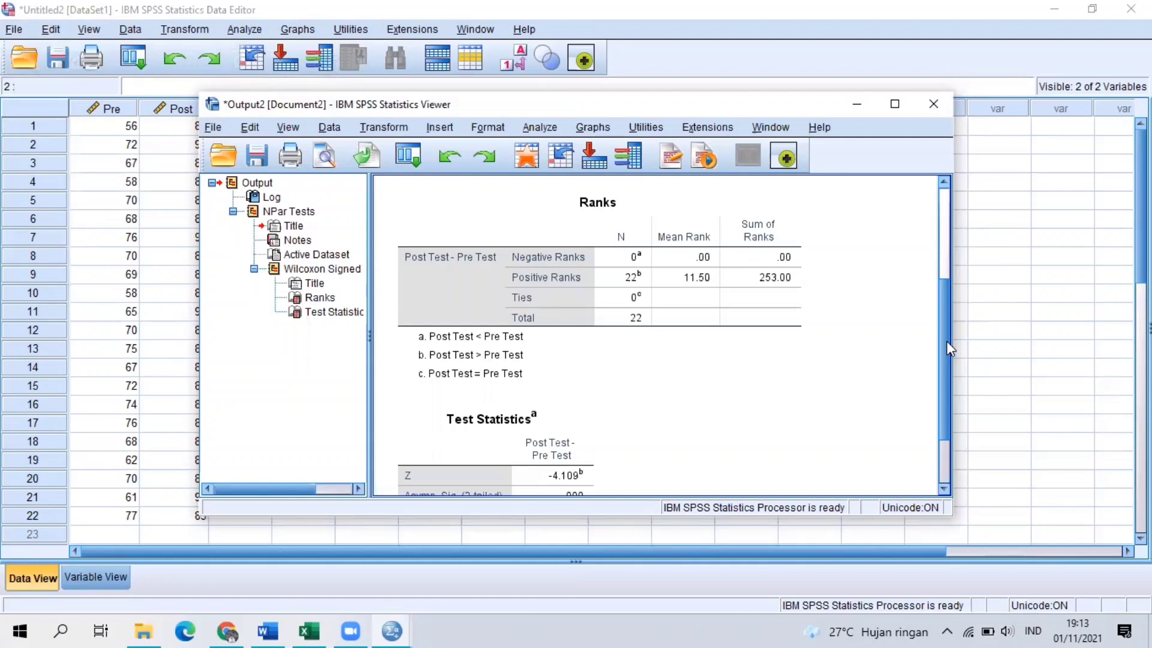
click(734, 279)
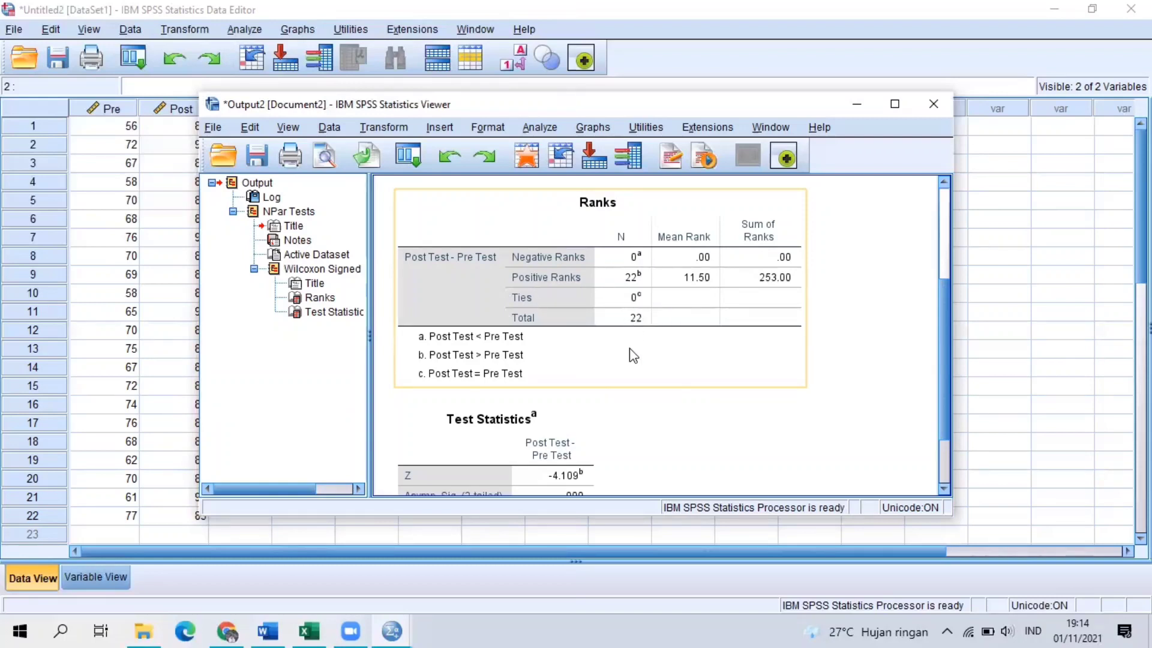
scroll(943, 258, up, 3)
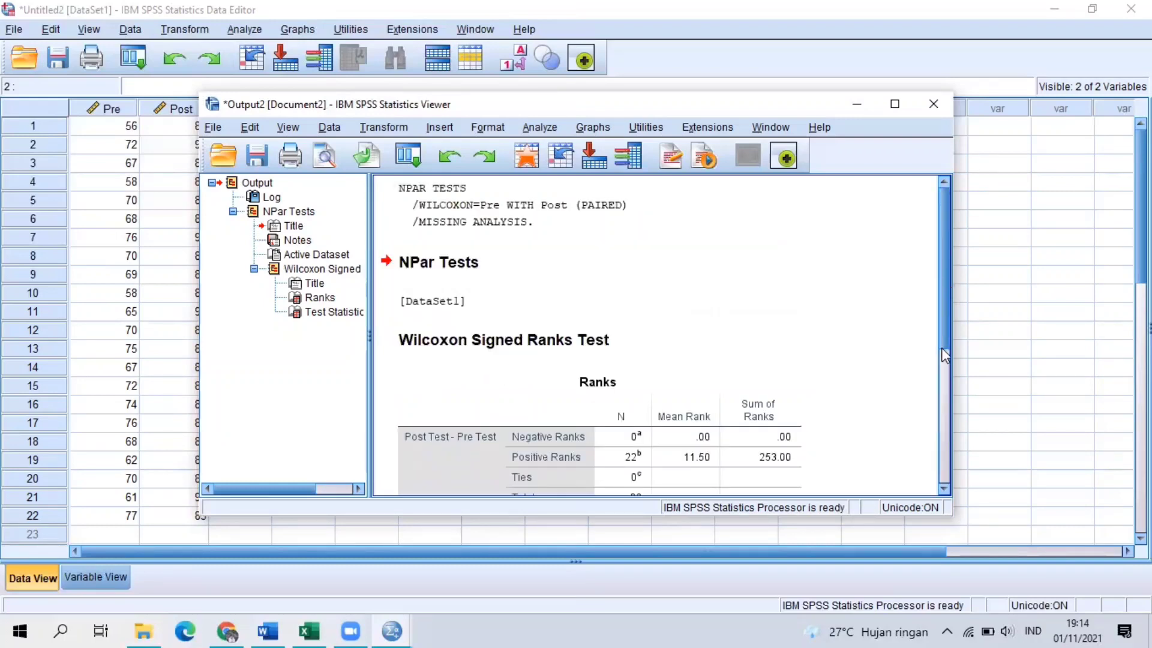
drag(943, 337, 928, 497)
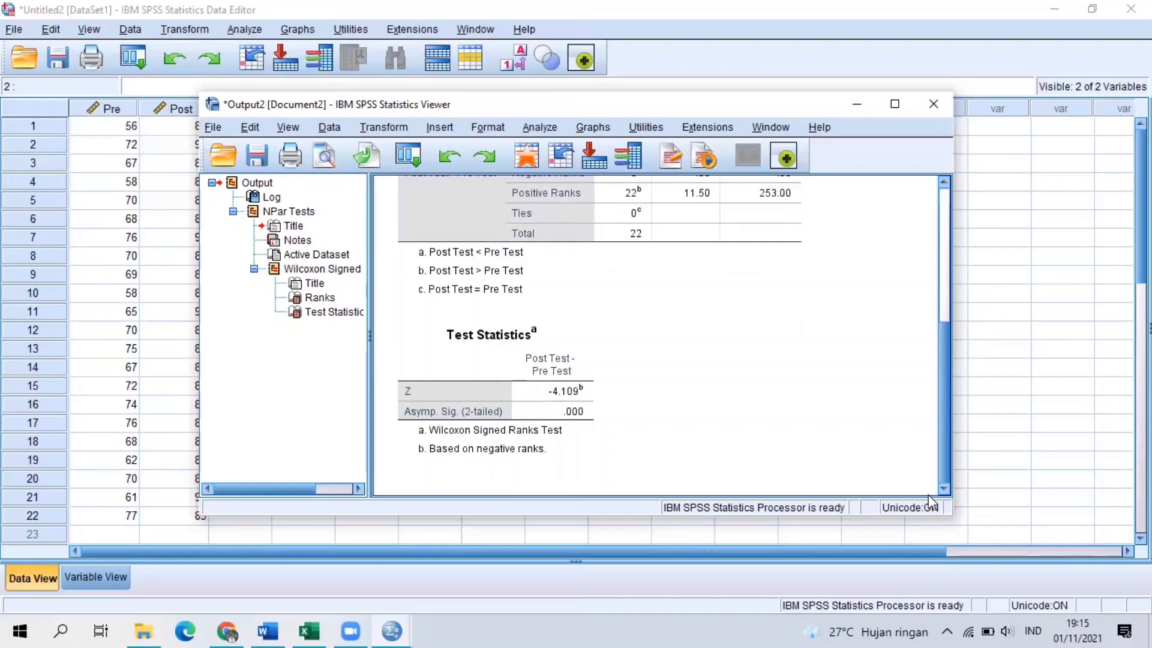
click(569, 436)
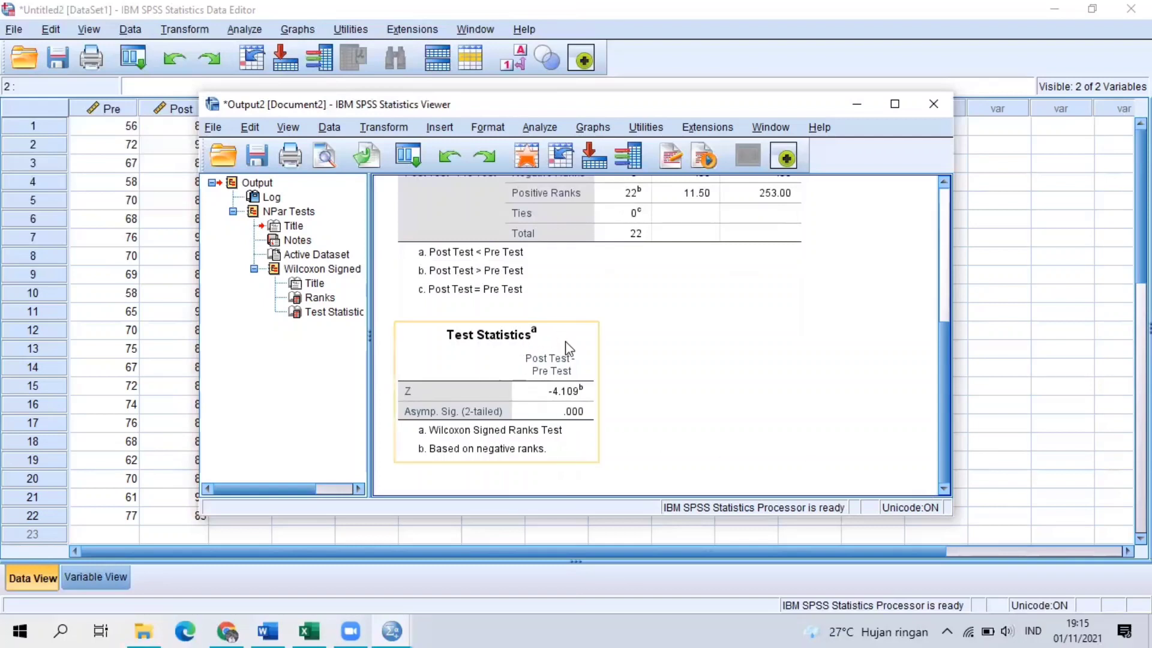
click(651, 336)
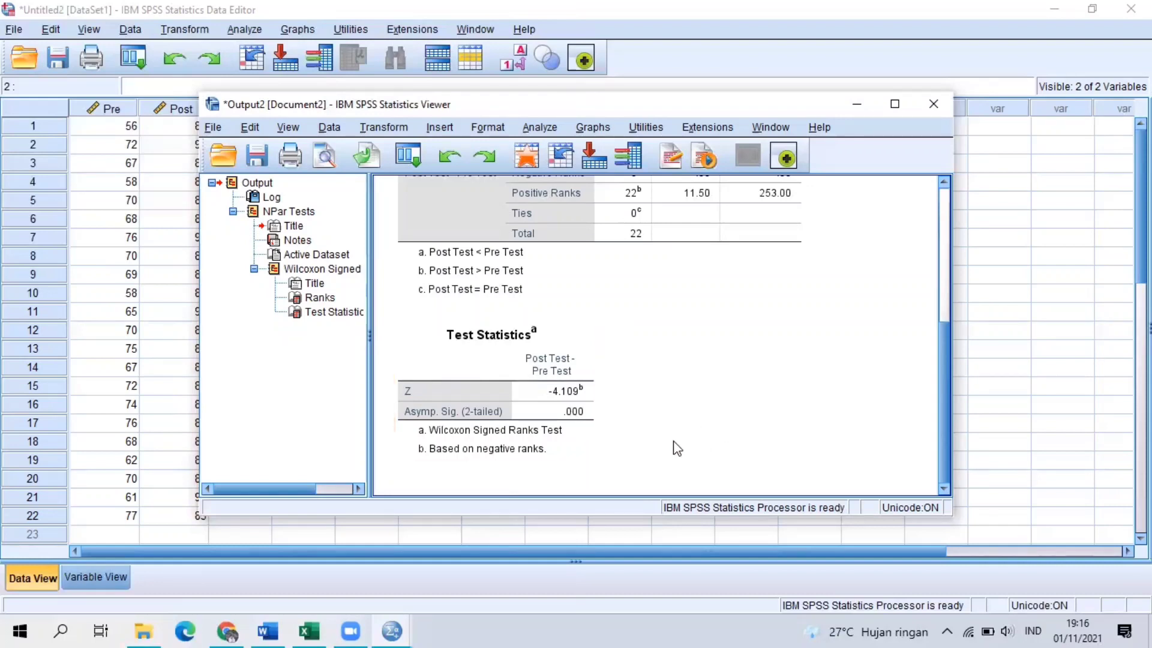
click(943, 299)
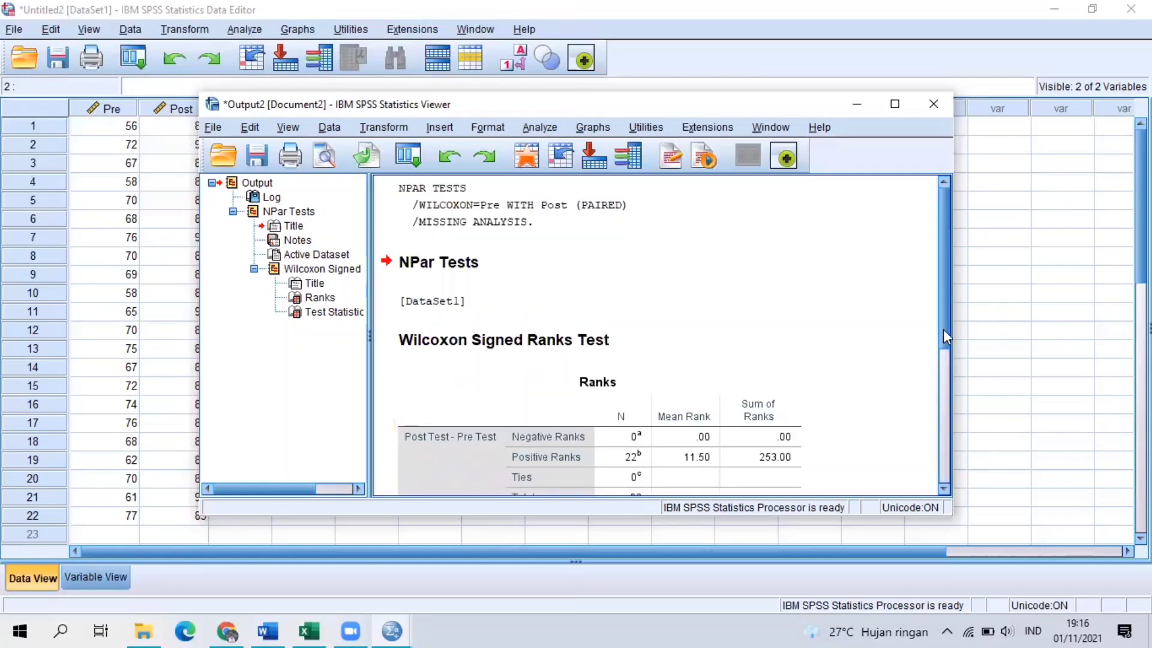
drag(943, 328, 946, 478)
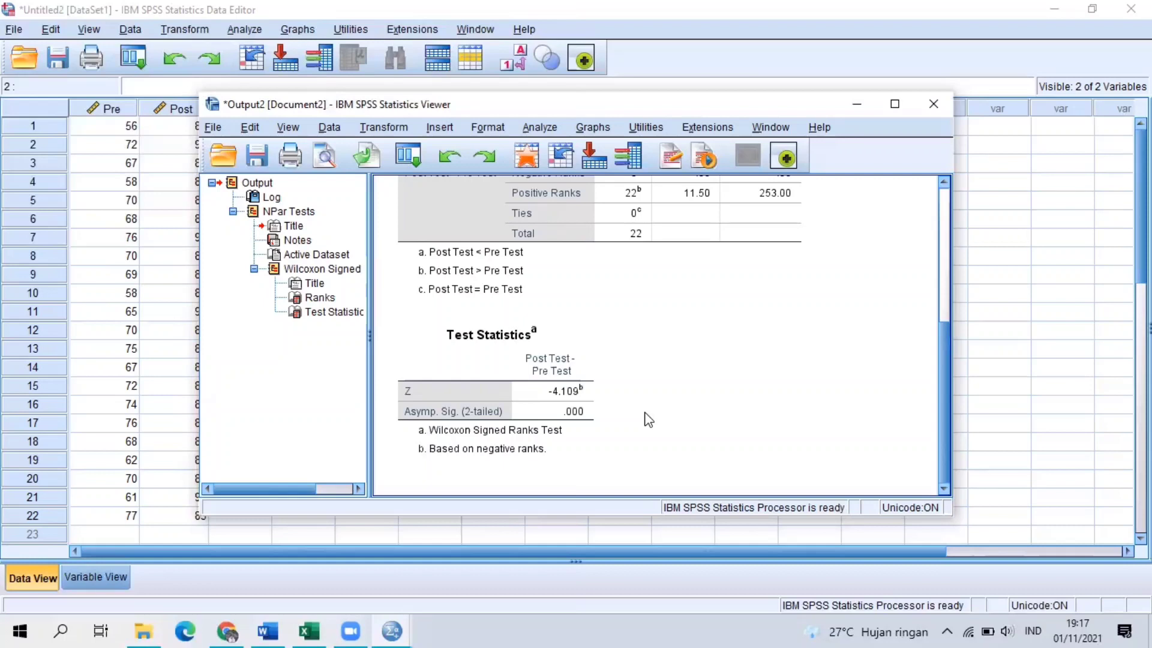
click(469, 75)
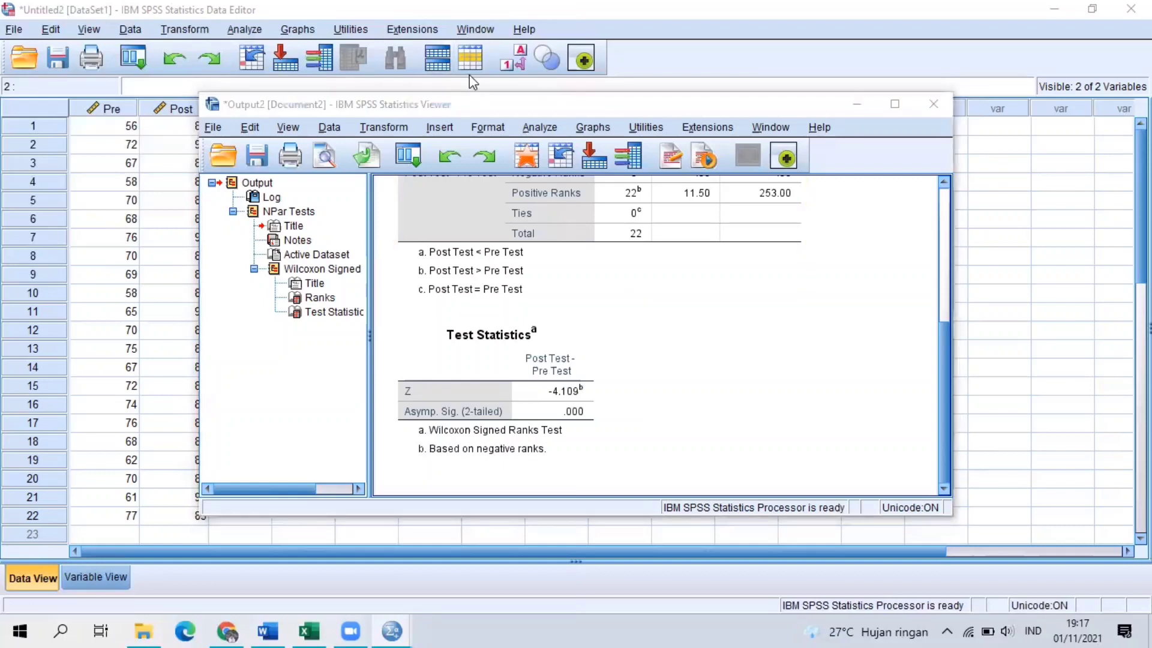